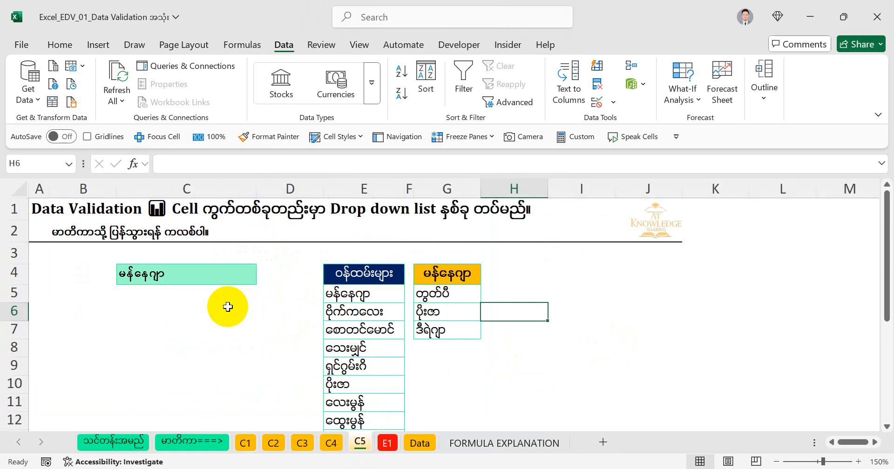
mouse_move(89, 255)
mouse_down()
mouse_move(206, 294)
mouse_move(263, 294)
mouse_up()
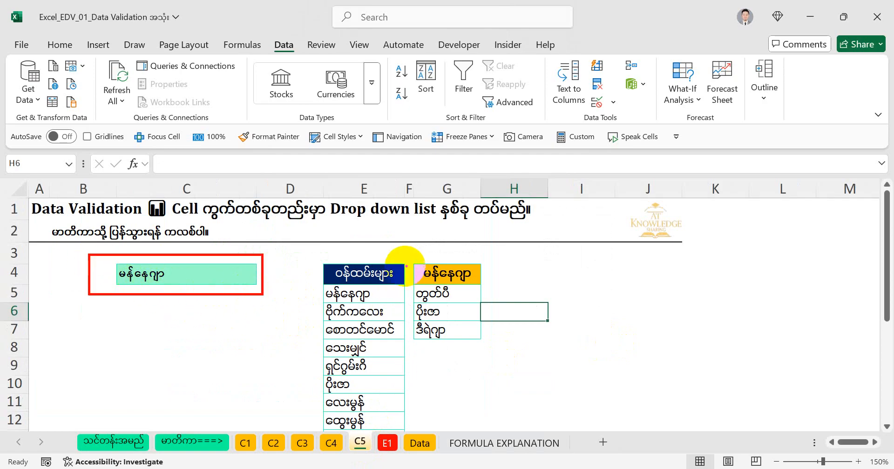
mouse_move(408, 257)
mouse_down()
mouse_move(481, 344)
mouse_move(479, 354)
mouse_up()
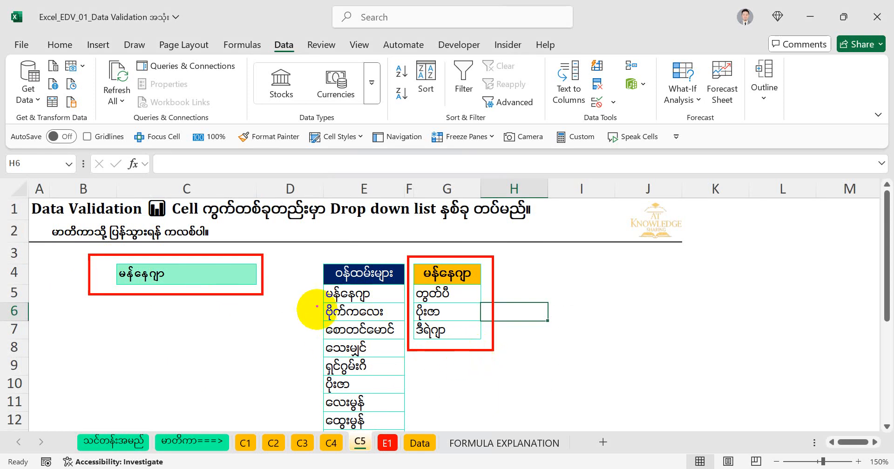
mouse_move(309, 253)
mouse_down()
mouse_move(405, 369)
mouse_move(407, 426)
mouse_up()
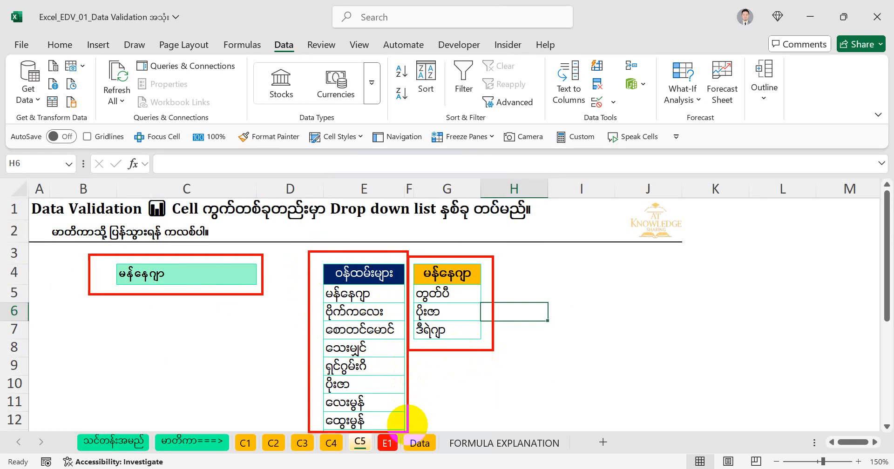
key(Escape)
- Try cell C4's drop-down by choosing the second manager, then the second entry of the full employee list
click(180, 284)
click(263, 278)
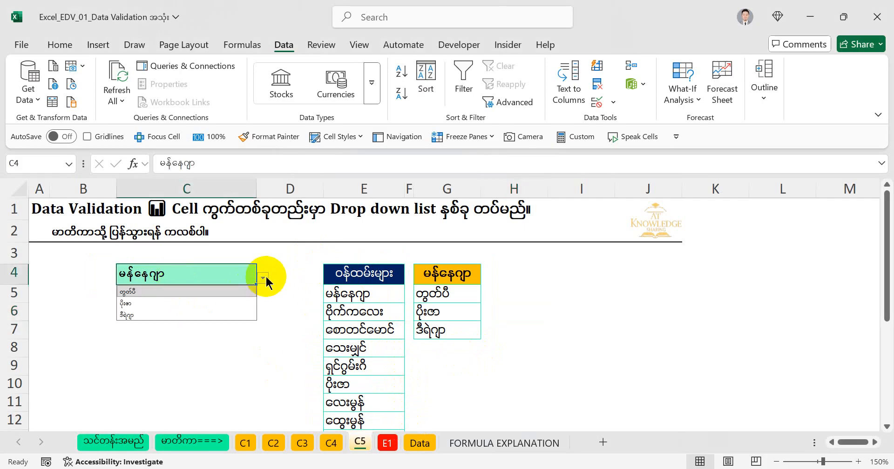
click(194, 304)
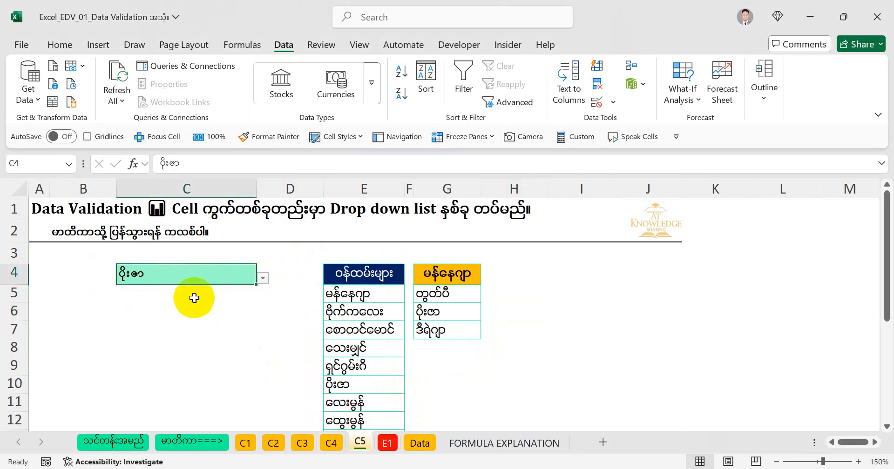
click(264, 278)
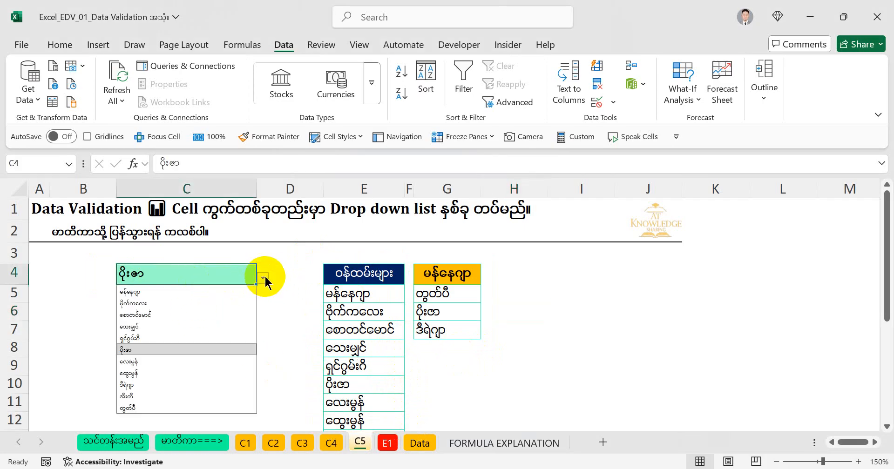
click(193, 300)
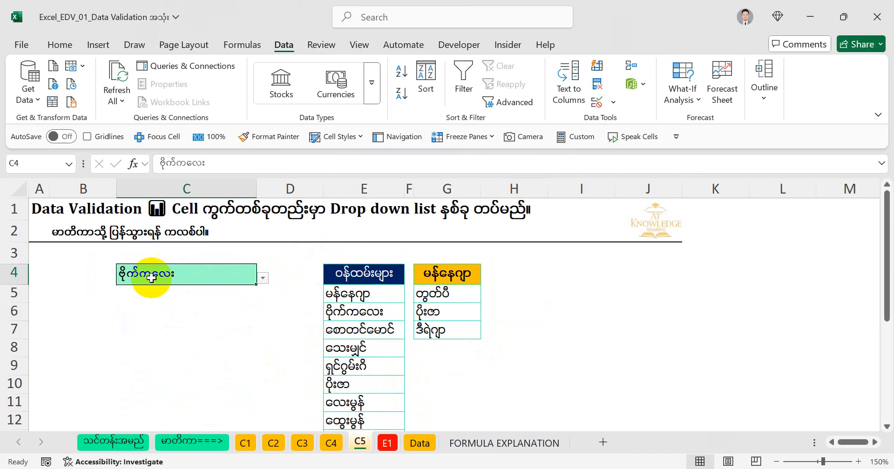
- Set cell C4 back to မန်နေဂျာ from its drop-down and view the manager choices it offers
click(263, 278)
click(200, 289)
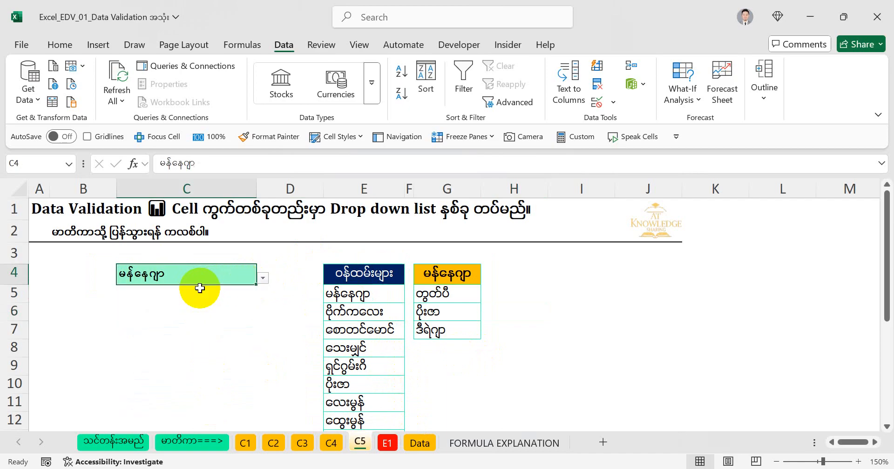
click(263, 278)
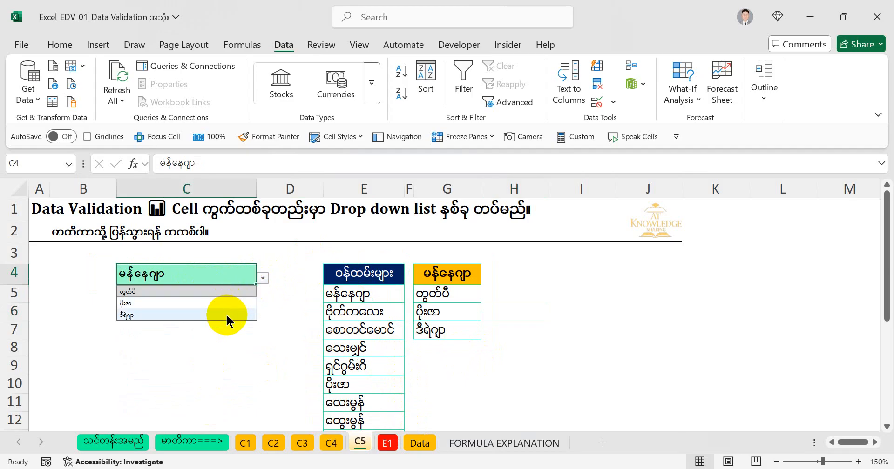
click(224, 274)
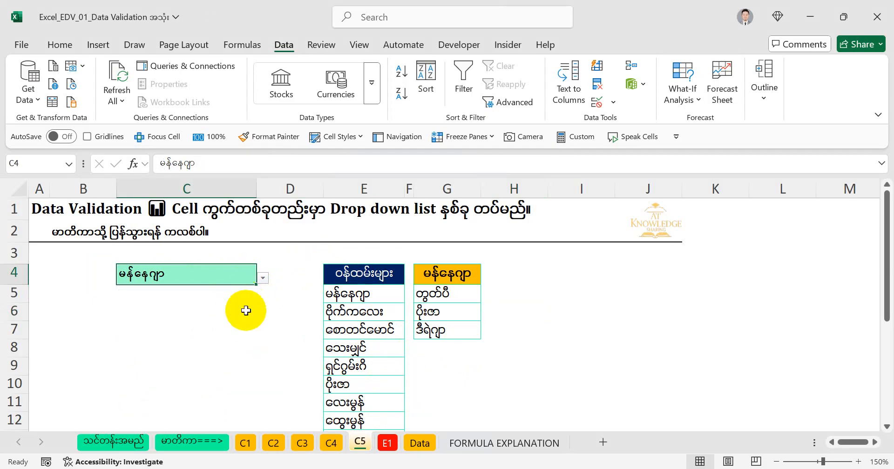
click(777, 462)
click(777, 462)
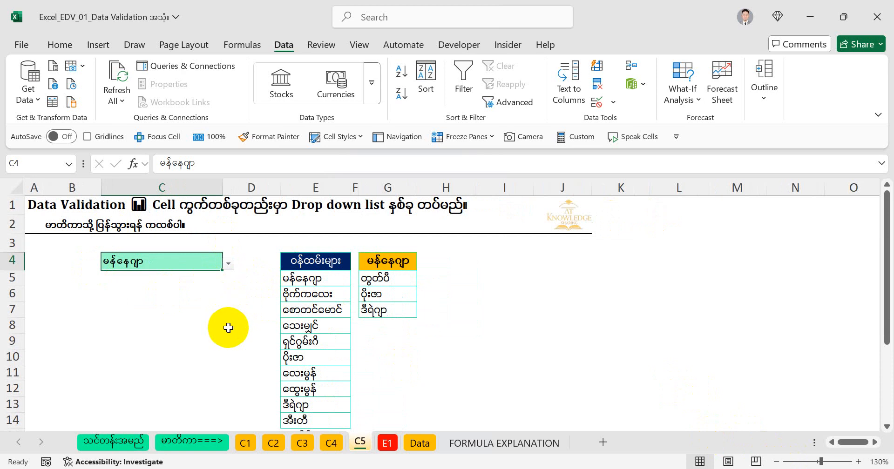
text(N)
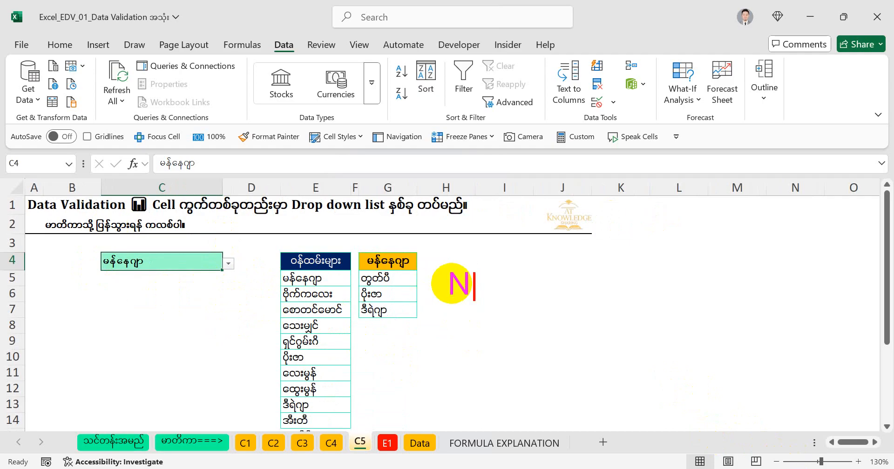
text(ame manager)
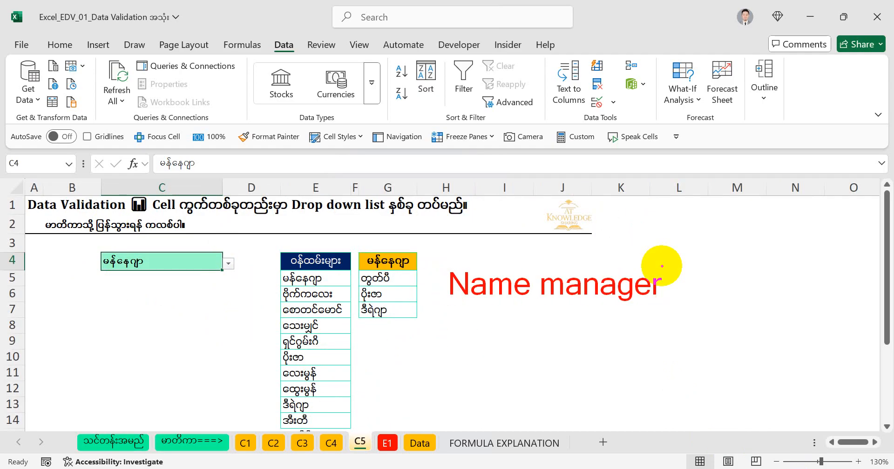
key(Escape)
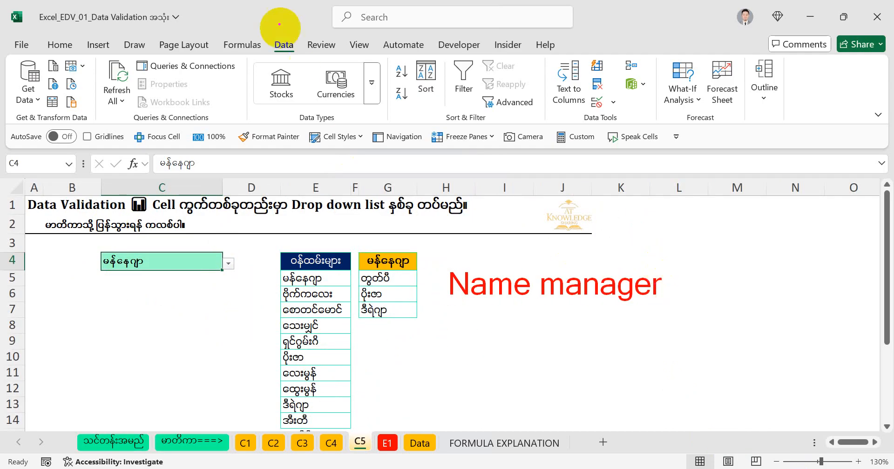
drag(261, 53, 212, 56)
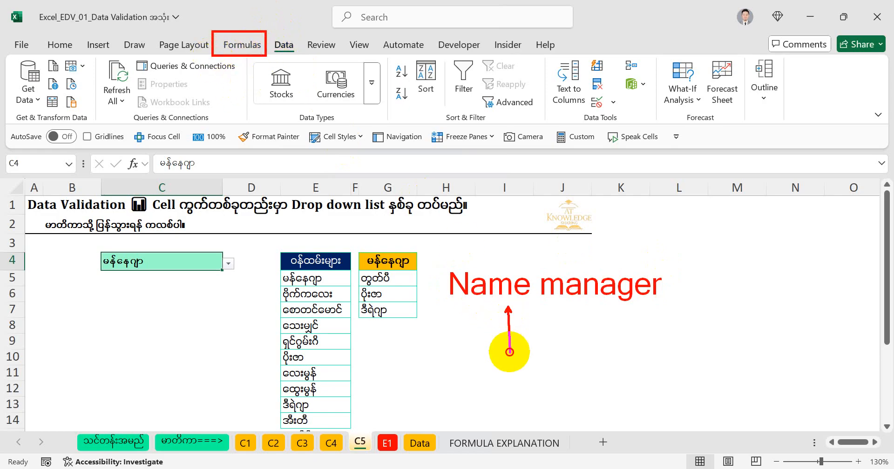
drag(508, 353, 508, 305)
text(t)
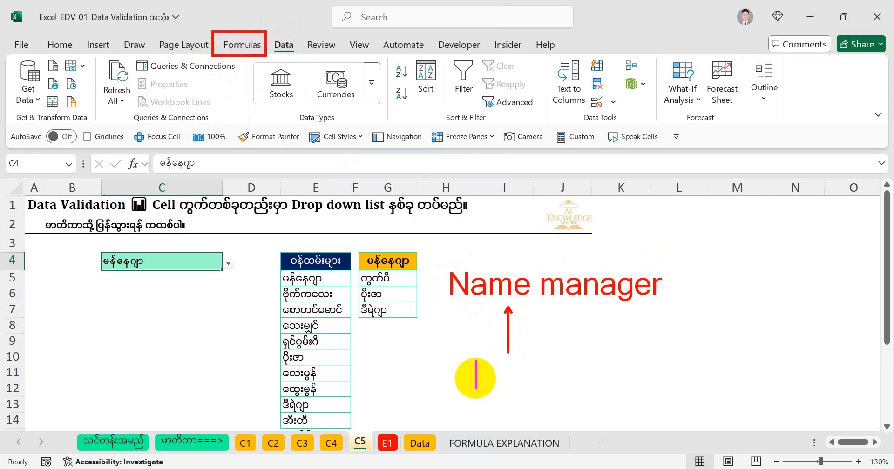
text(Ctrl + F)
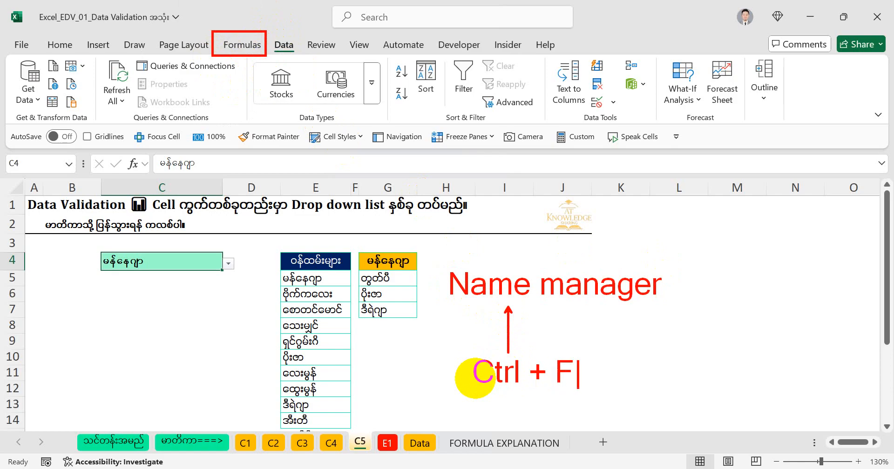
text(3)
key(Escape)
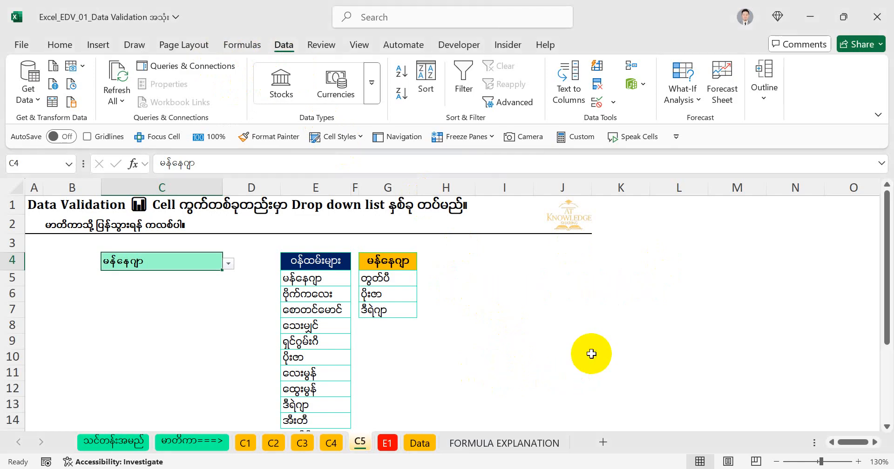
- Review the defined names မန်နေဂျာ and ဝန်ထမ်းများ in the Name Manager, then close it
click(237, 42)
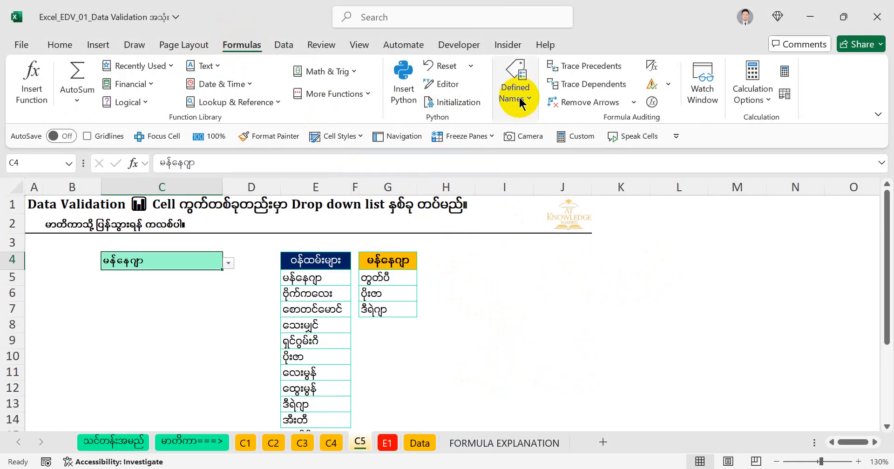
click(515, 86)
click(521, 160)
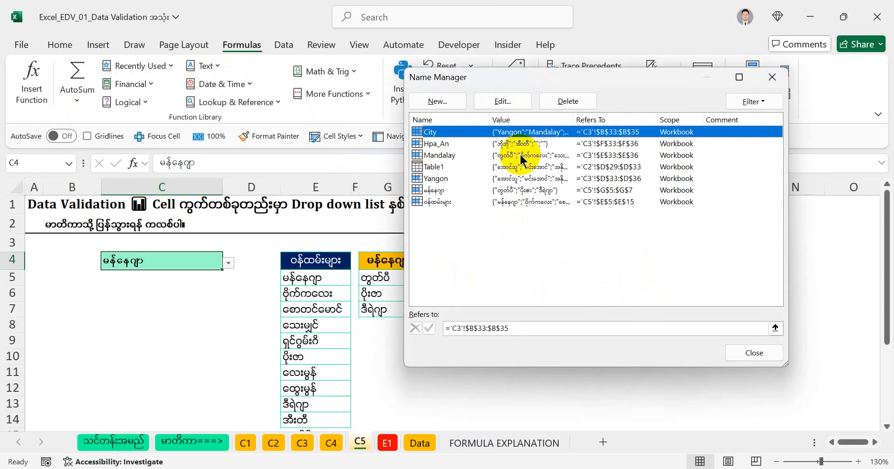
drag(531, 79, 538, 97)
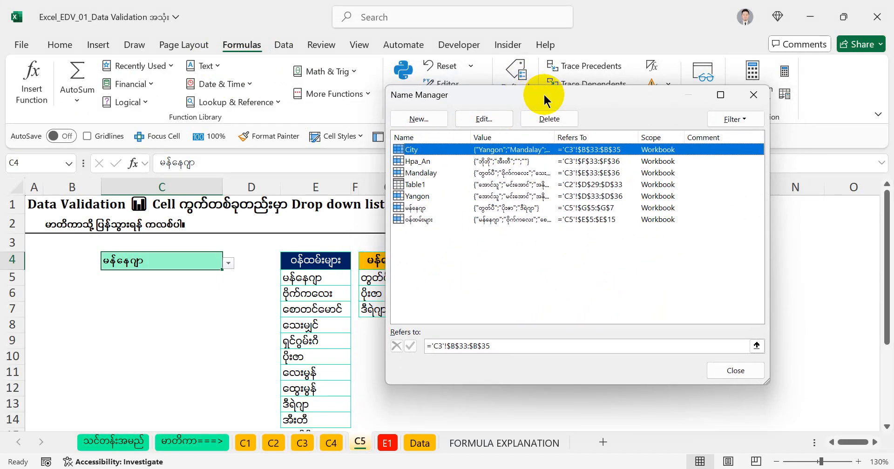
mouse_move(377, 198)
mouse_down()
mouse_move(471, 237)
mouse_move(726, 233)
mouse_up()
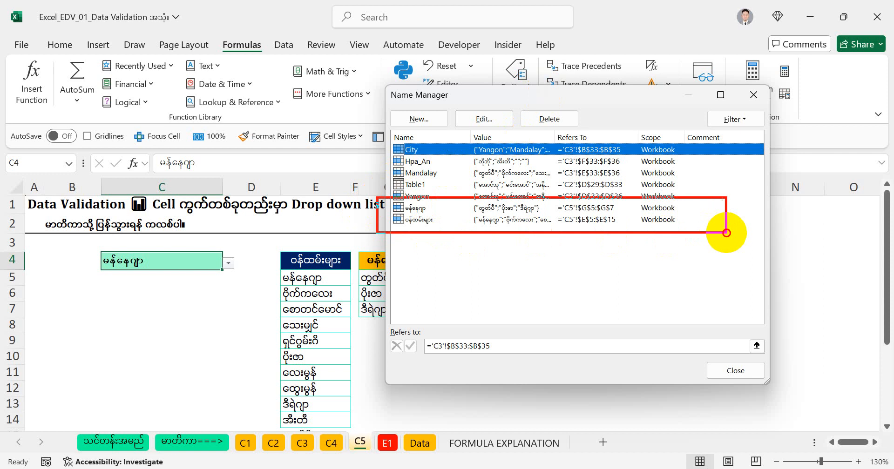
drag(566, 235, 566, 307)
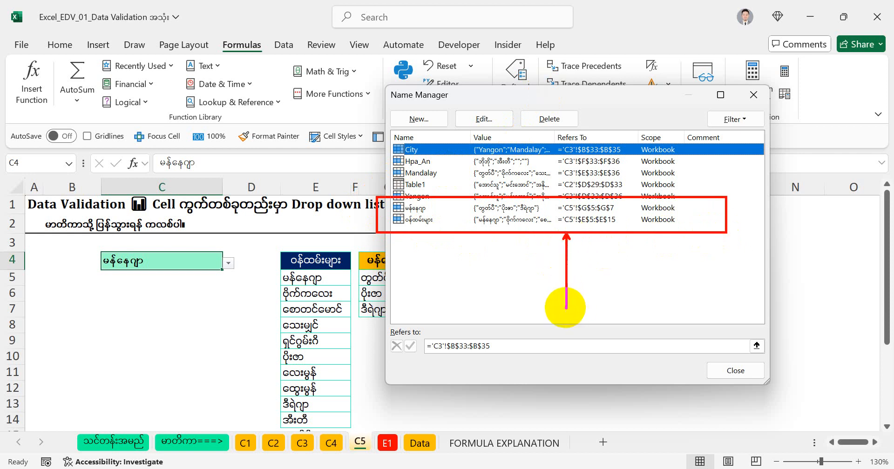
key(Escape)
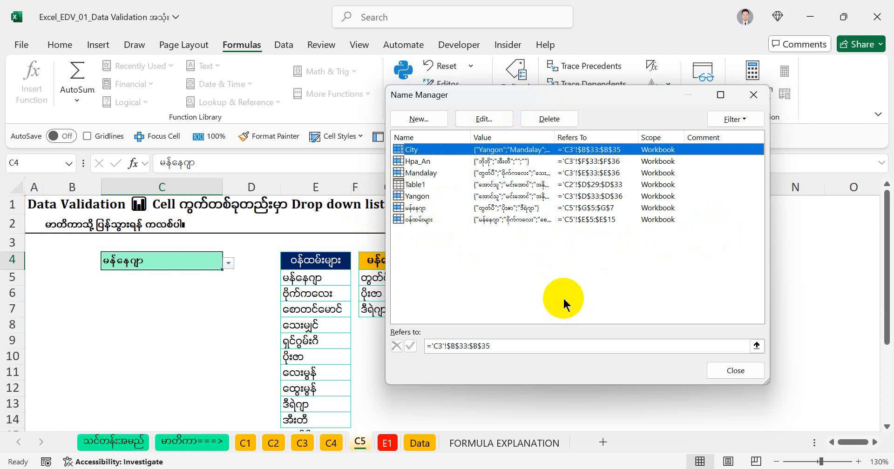
click(753, 95)
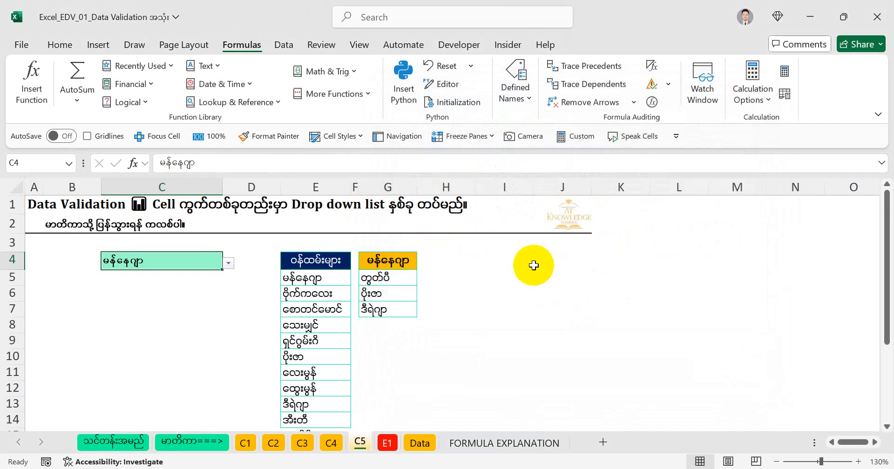
- Delete the defined names မန်နေဂျာ and ဝန်ထမ်းများ in the Name Manager and close it
key(ctrl+F3)
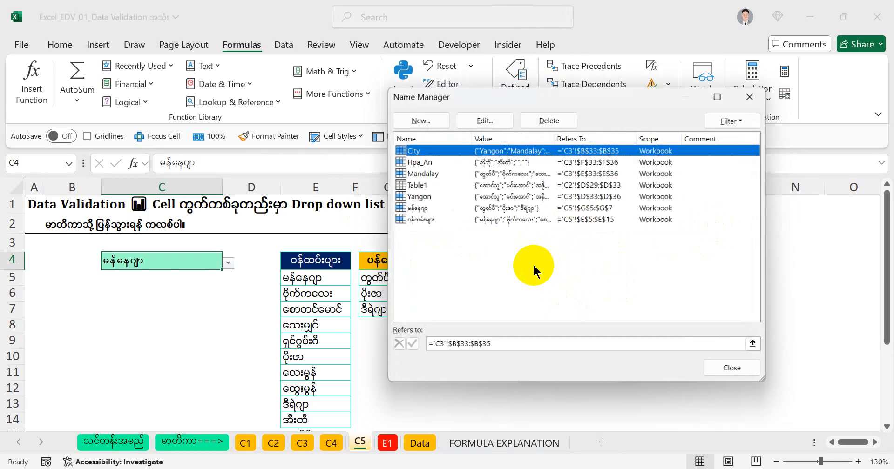
drag(603, 102, 525, 101)
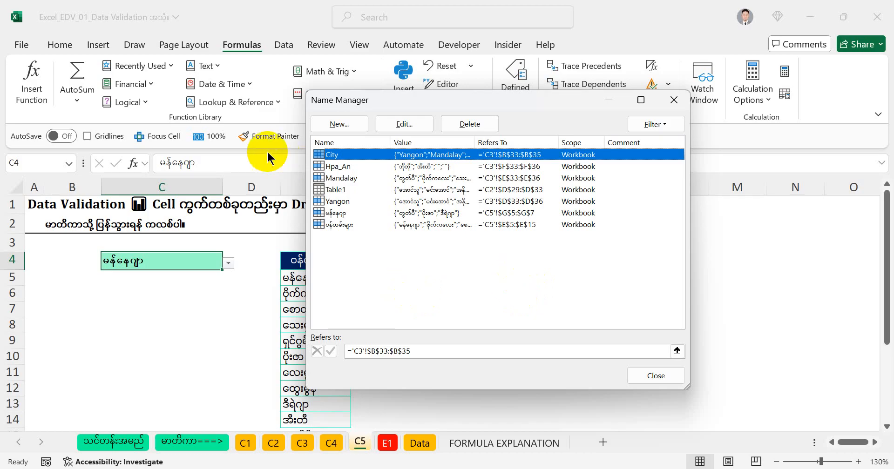
click(350, 224)
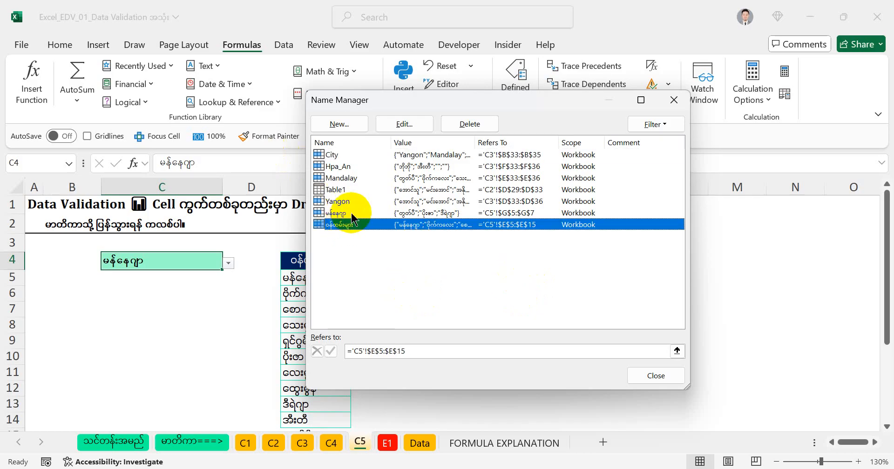
shift+click(352, 214)
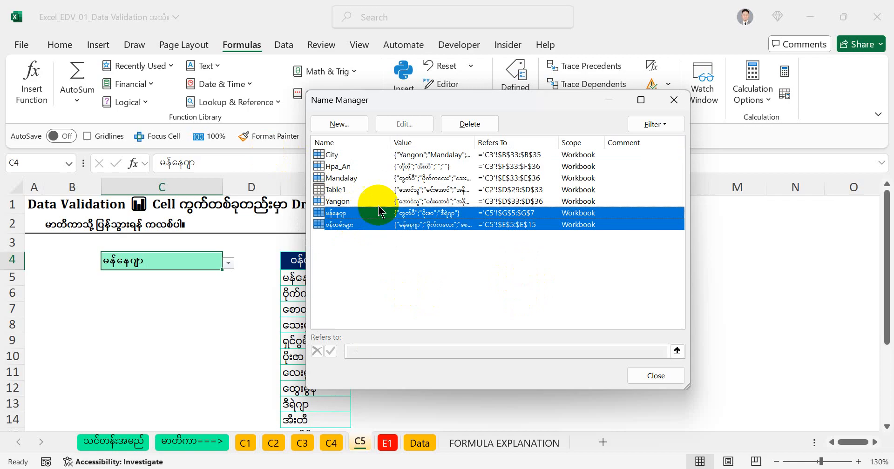
click(464, 124)
click(520, 282)
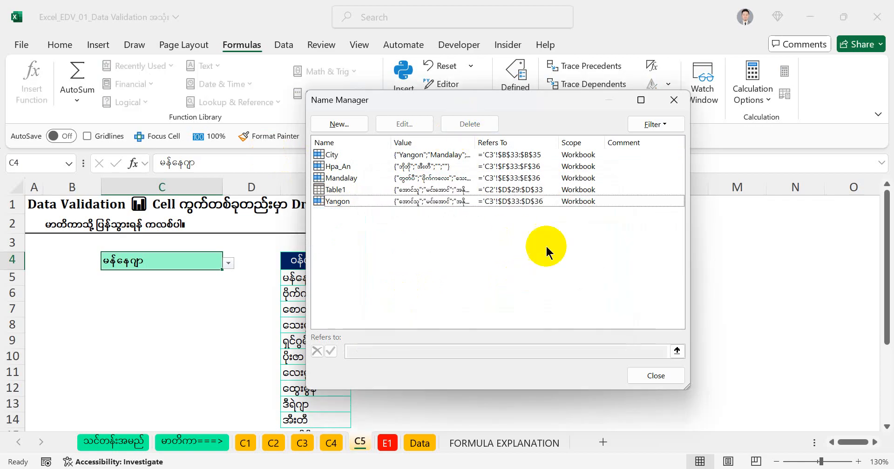
click(674, 101)
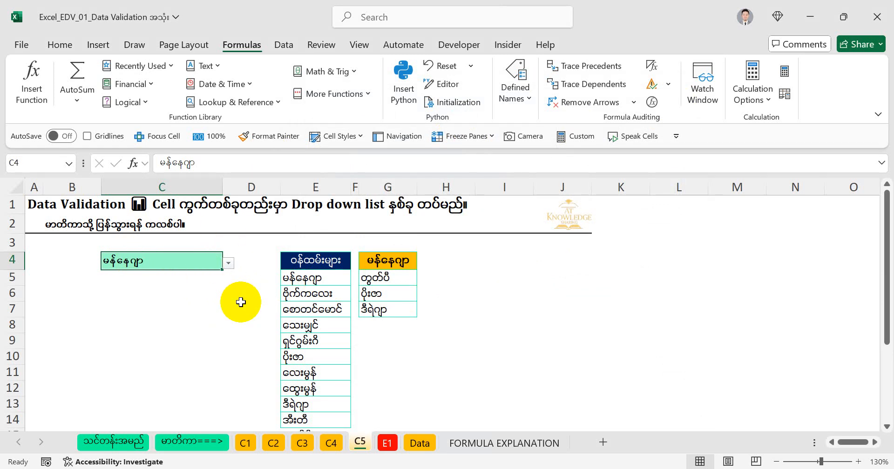
- Clear all data validation settings from cell C4 and delete the cell's content
key(alt)
key(d)
key(l)
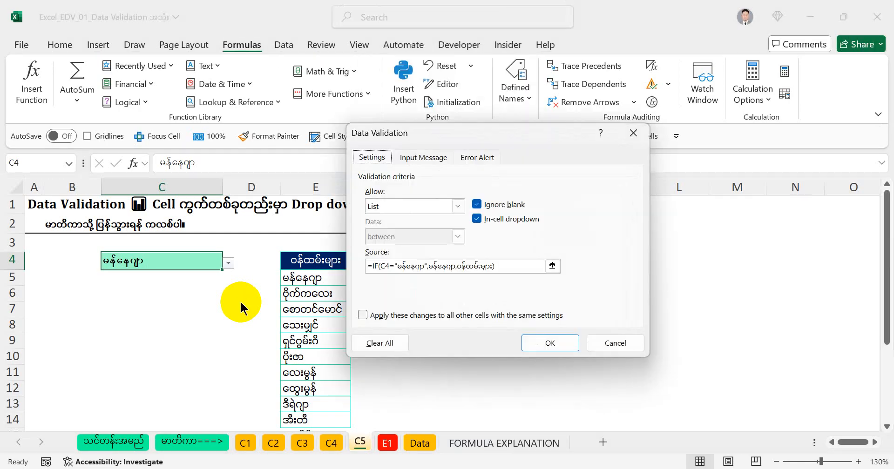
click(388, 343)
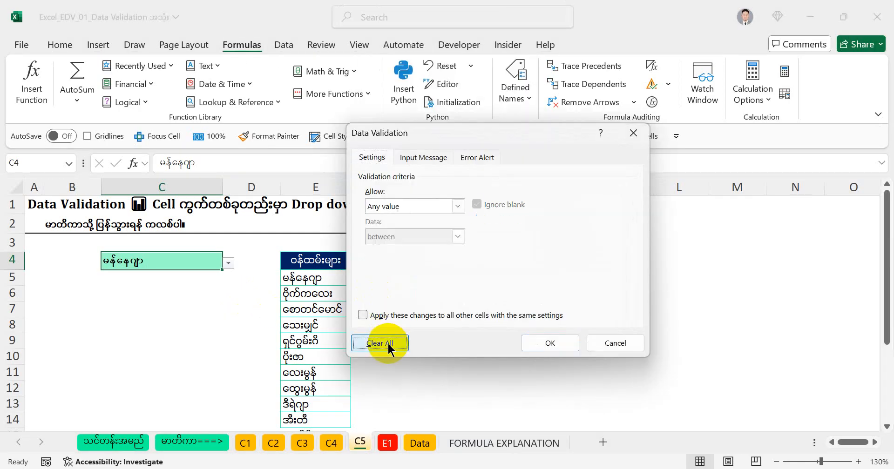
click(548, 346)
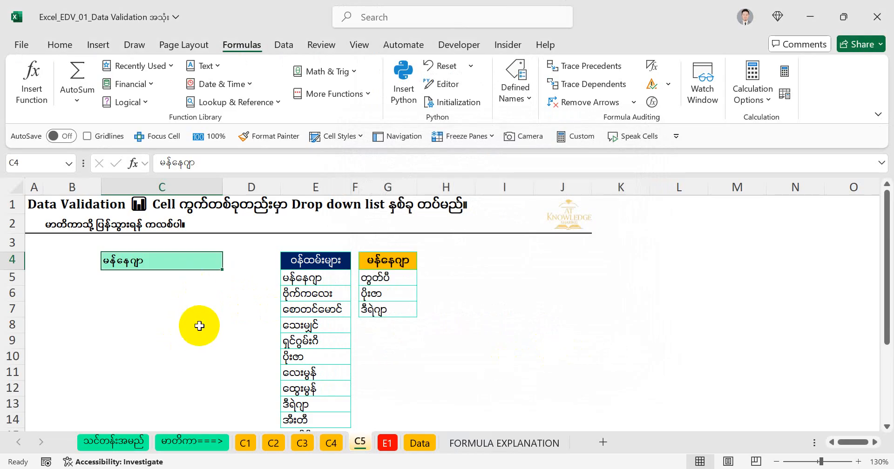
key(Delete)
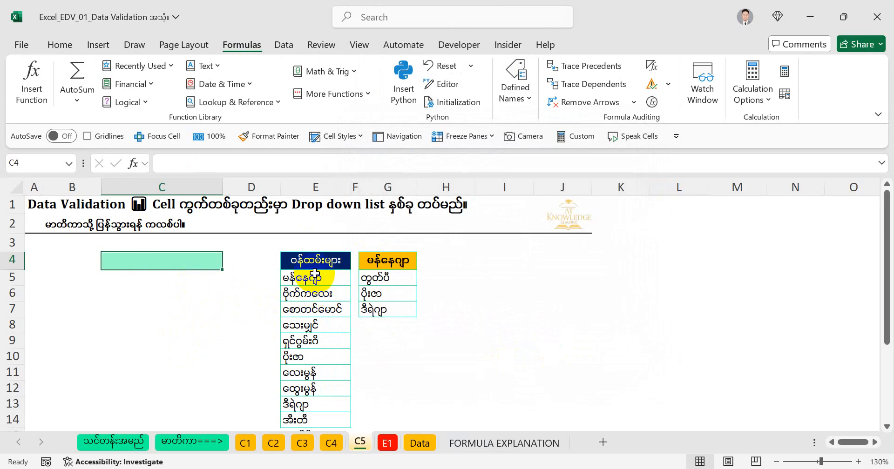
- Create a defined name from the ဝန်ထမ်းများ list in E4:E15 using its top row, and check it in the list of names
click(305, 258)
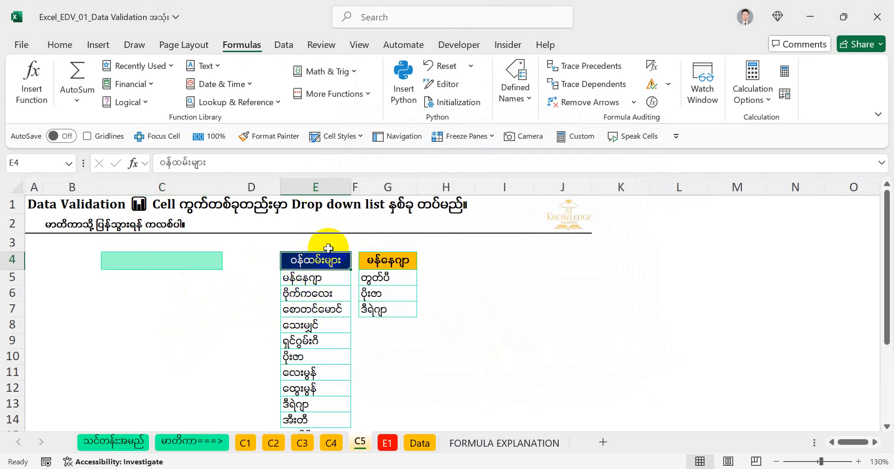
key(ctrl+shift+Down)
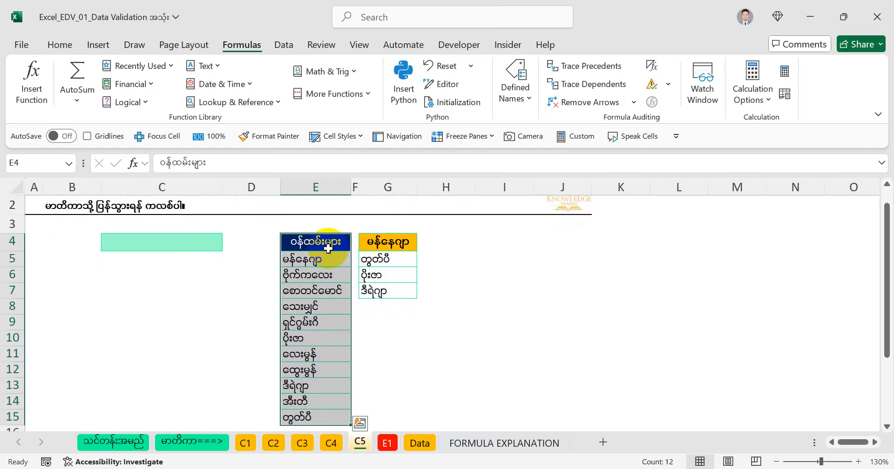
click(527, 99)
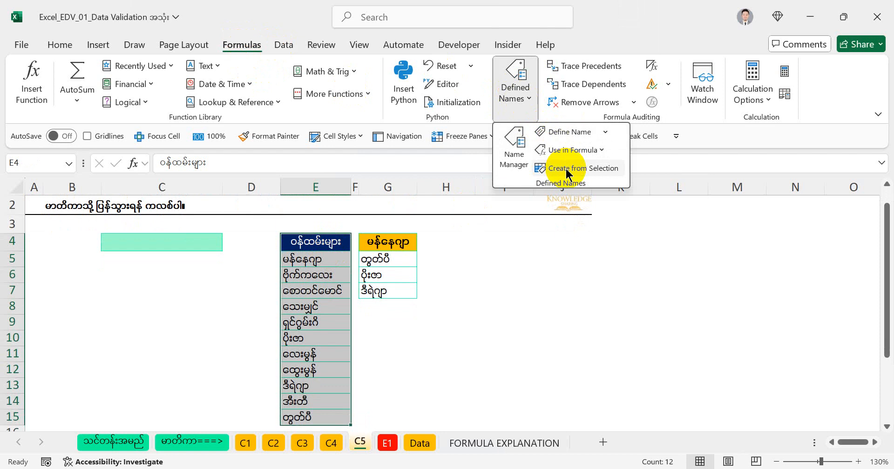
click(590, 171)
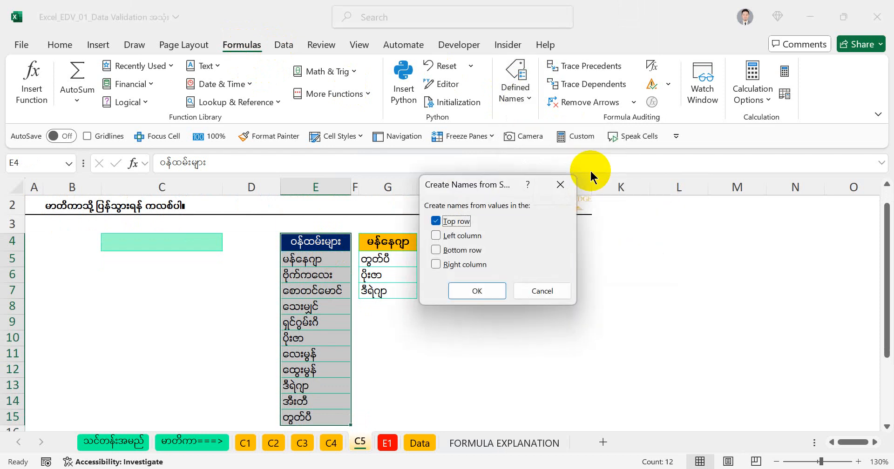
drag(465, 181, 456, 164)
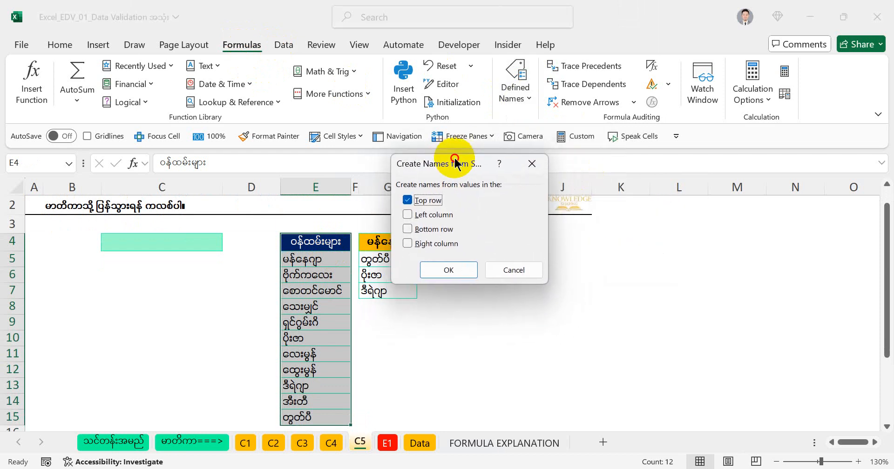
key(Return)
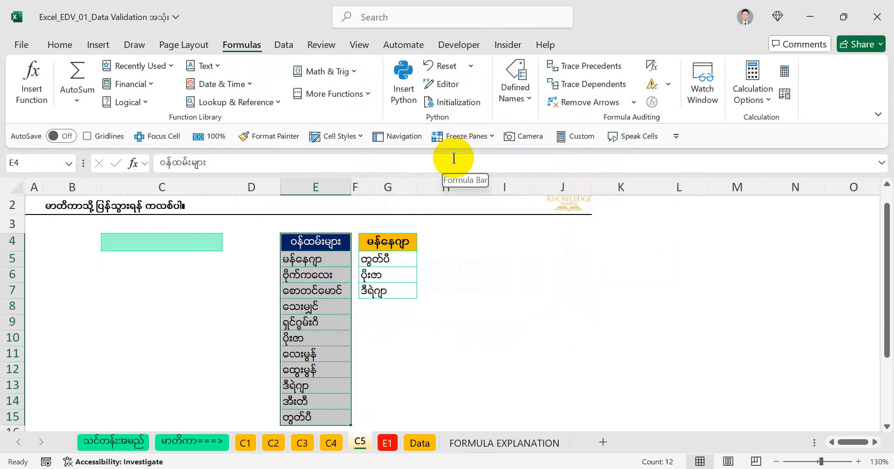
key(ctrl+shift+F3)
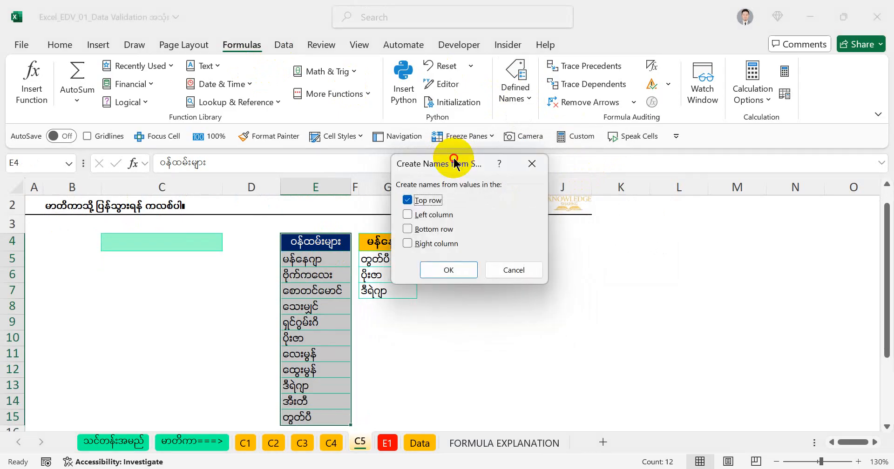
drag(455, 163, 524, 182)
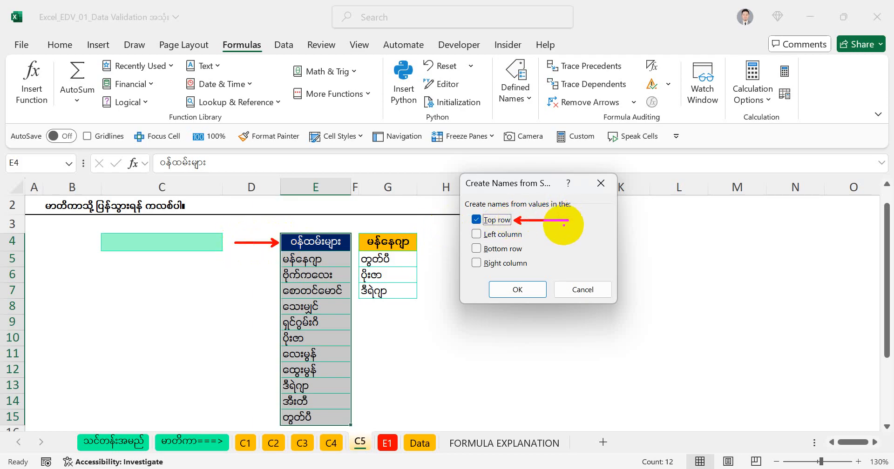
click(530, 289)
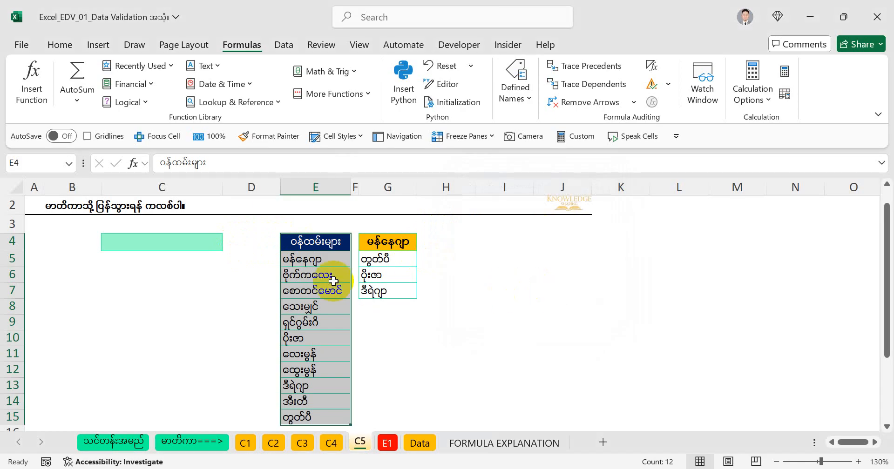
click(69, 163)
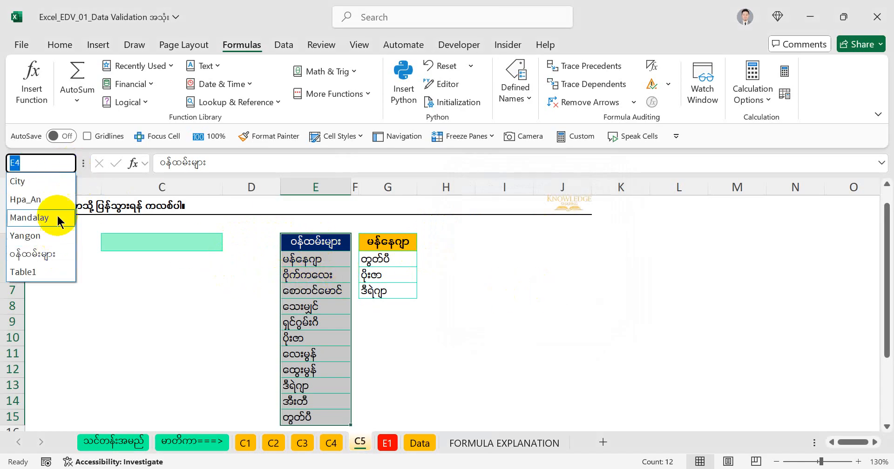
click(324, 247)
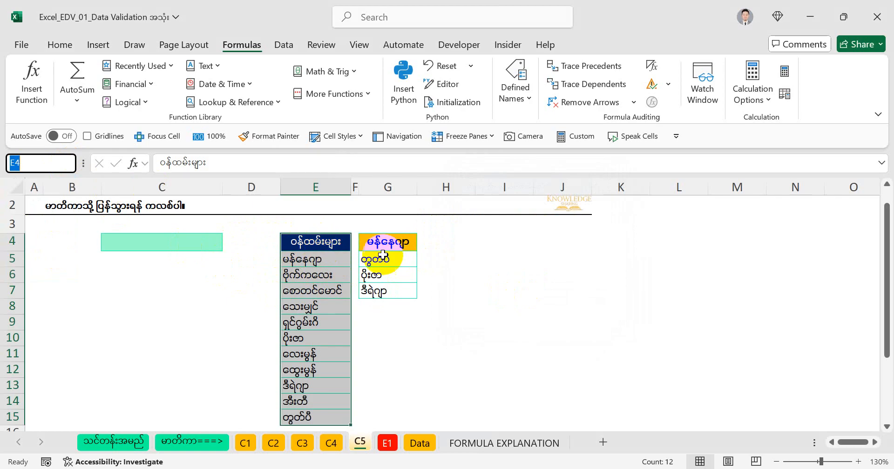
- Create a defined name from the မန်နေဂျာ list in G4:G7 using its top row, and check it in the list of names
drag(391, 243, 378, 288)
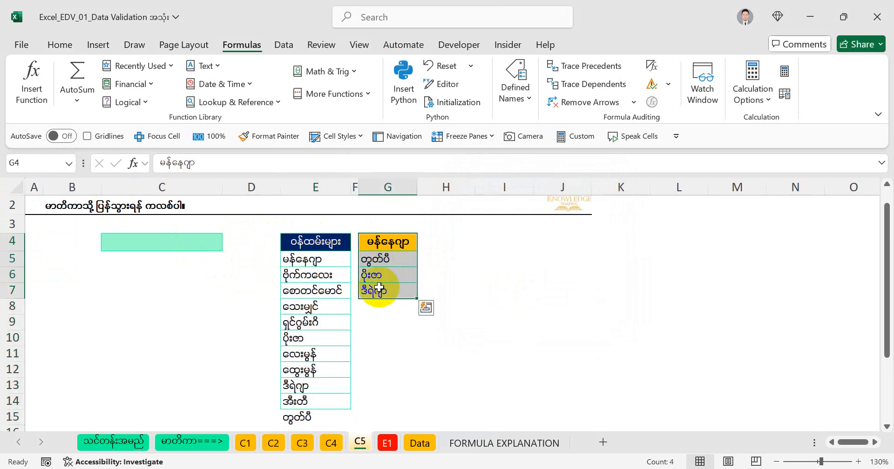
click(355, 187)
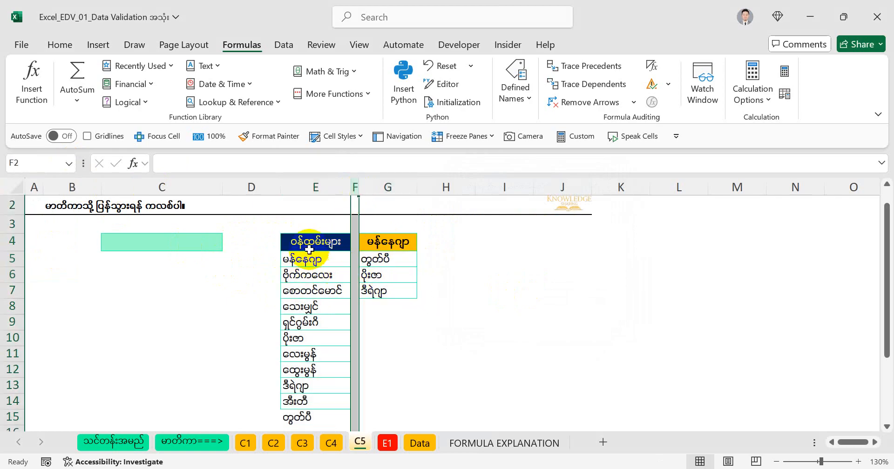
drag(315, 241, 390, 291)
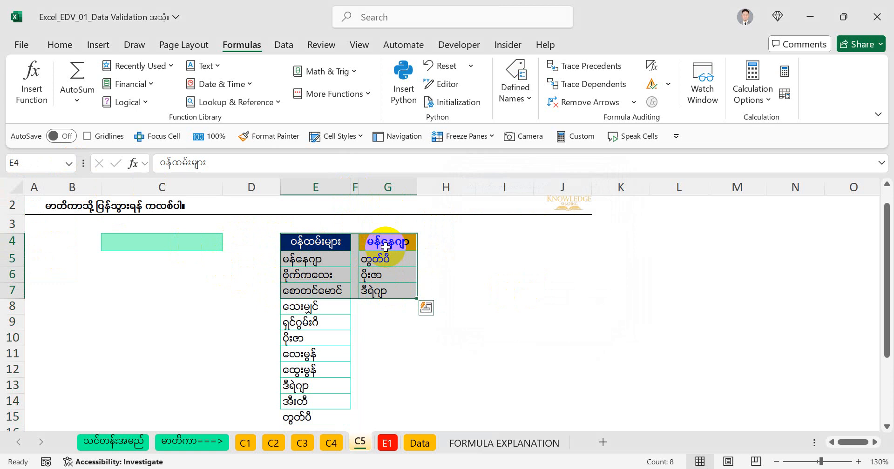
drag(389, 239, 388, 296)
drag(391, 243, 393, 293)
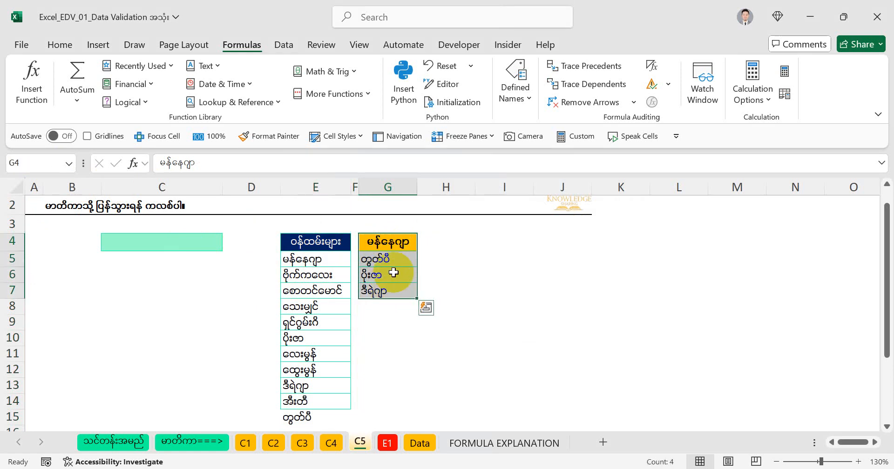
key(ctrl+shift+F3)
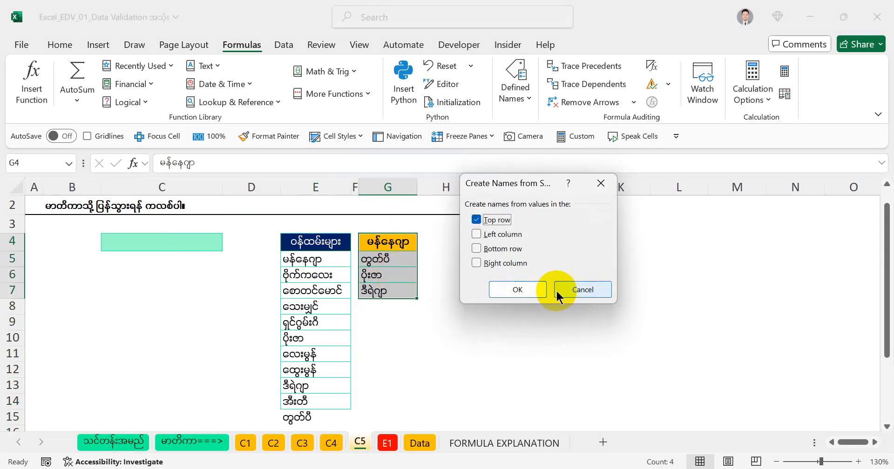
click(517, 289)
click(68, 163)
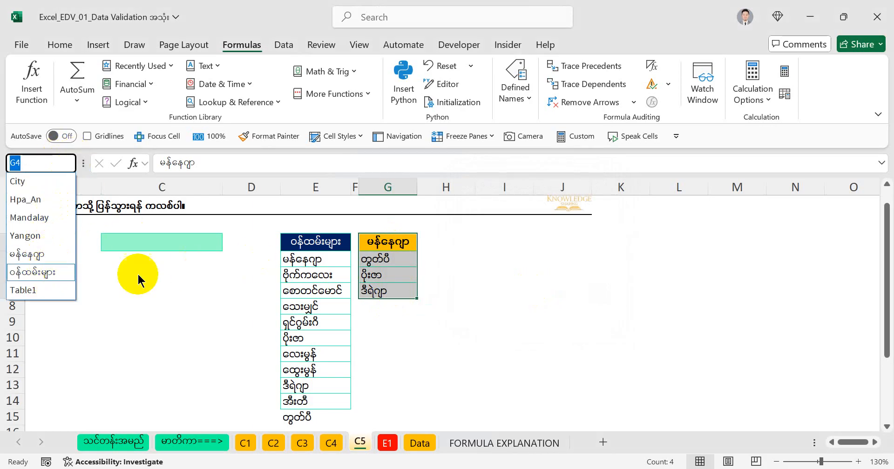
click(180, 261)
- Start an IF formula in cell C7 that tests whether C4 equals "မန်နေဂျာ"
click(163, 241)
click(120, 277)
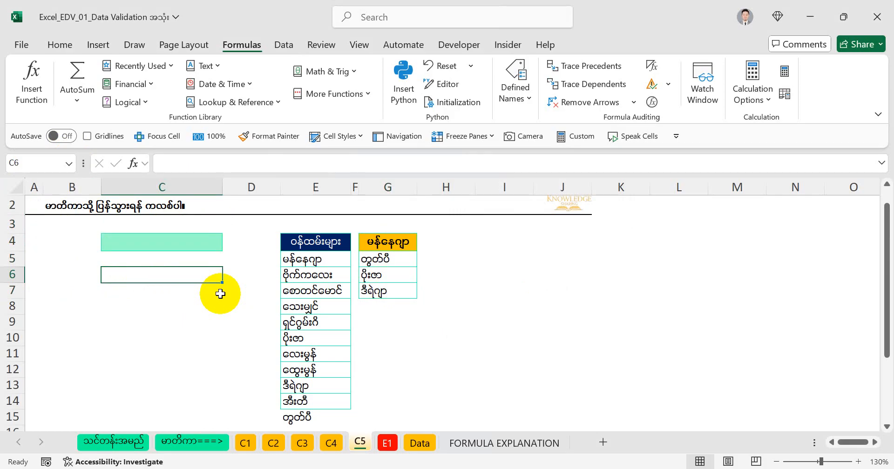
click(167, 240)
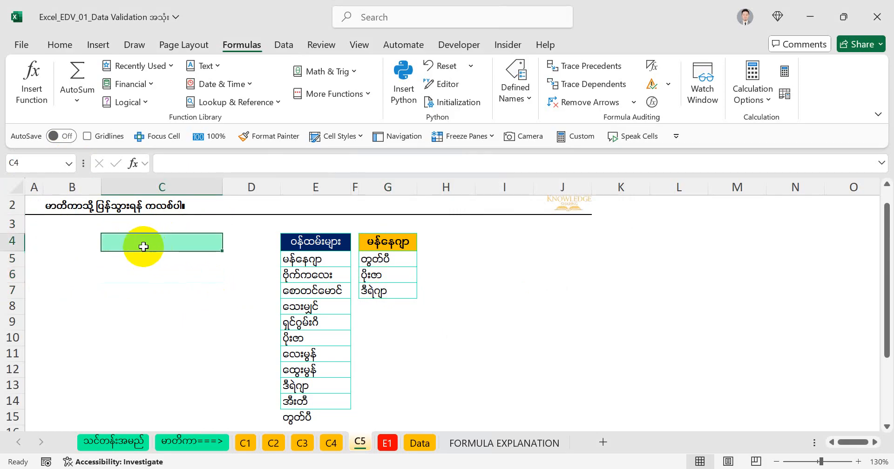
click(127, 284)
text(=IF()
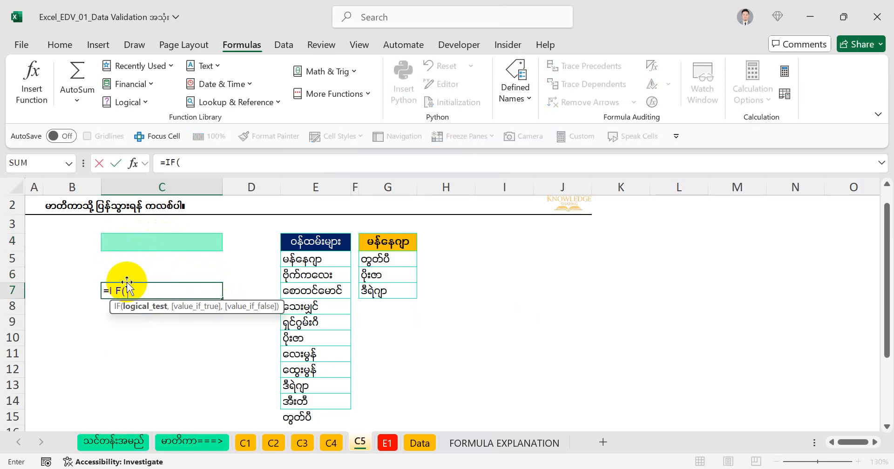
click(158, 242)
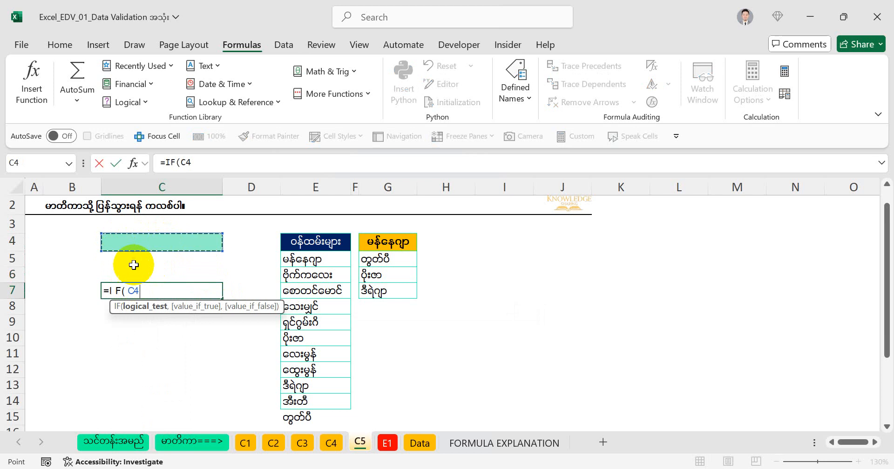
text(=)
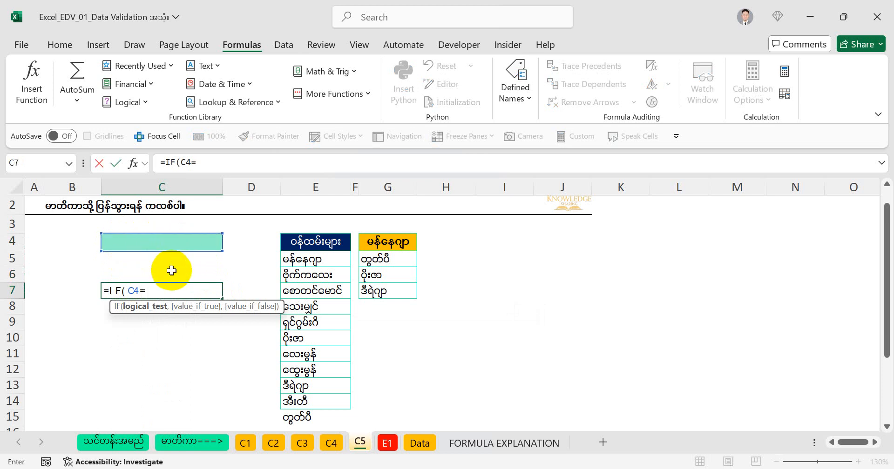
text("မန်နေဂျာ)
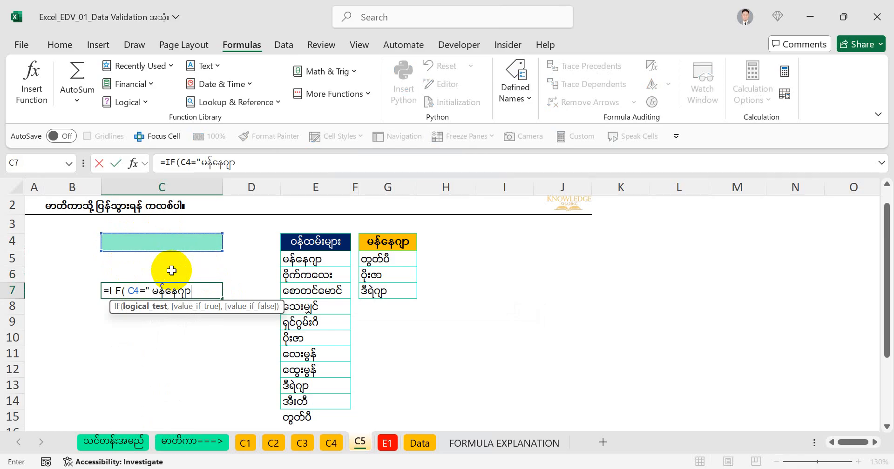
text(",)
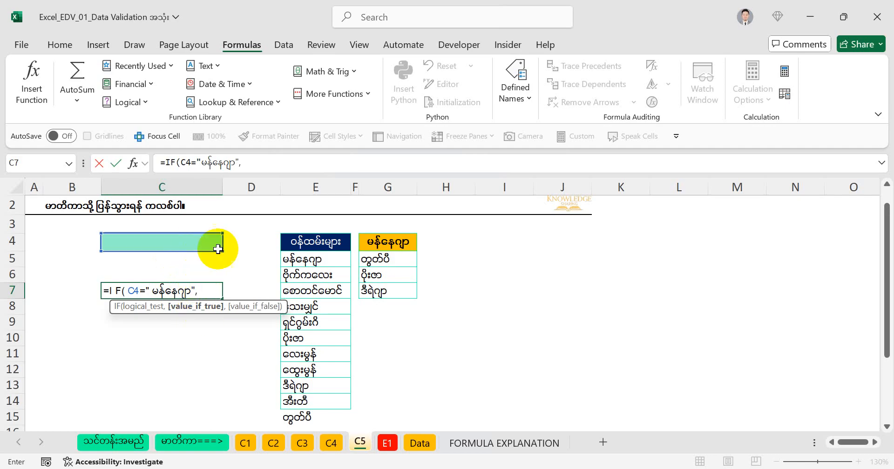
text(မန်နေဂျ)
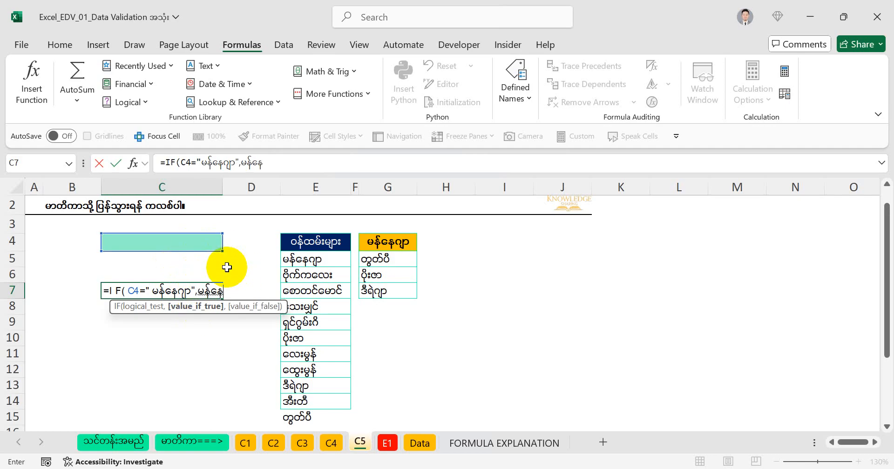
text(ာ)
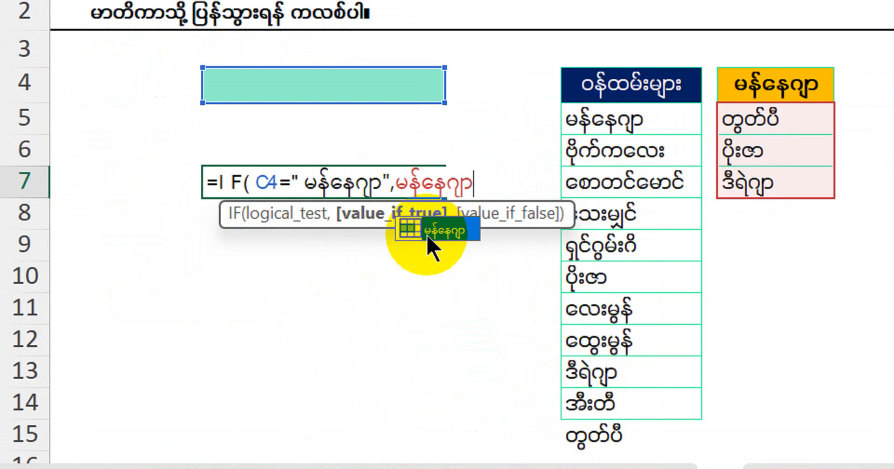
key(BackSpace)
key(BackSpace)
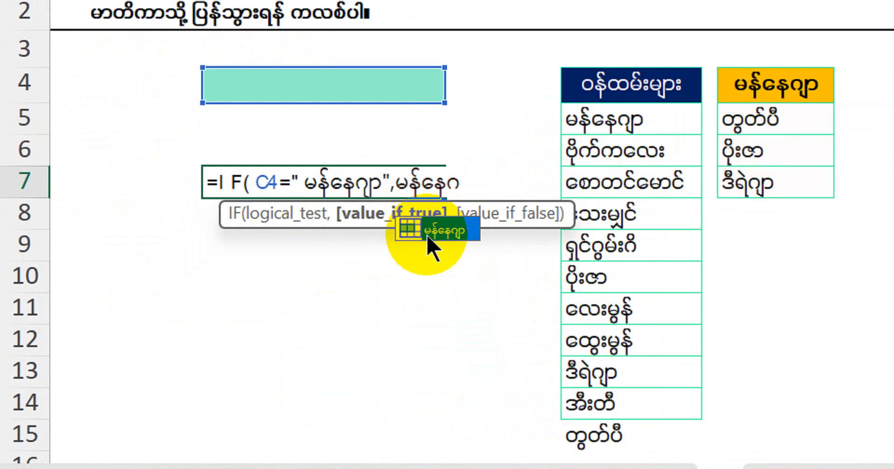
key(BackSpace)
key(BackSpace)
key(BackSpace)
key(BackSpace)
key(BackSpace)
key(BackSpace)
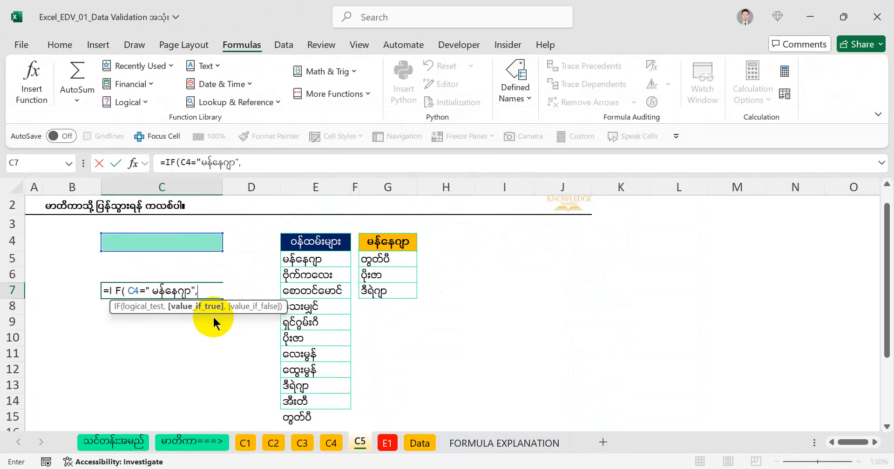
- Insert the defined name မန်နေဂျာ as the formula's value-if-true argument through Paste Name
key(F3)
drag(484, 187, 279, 236)
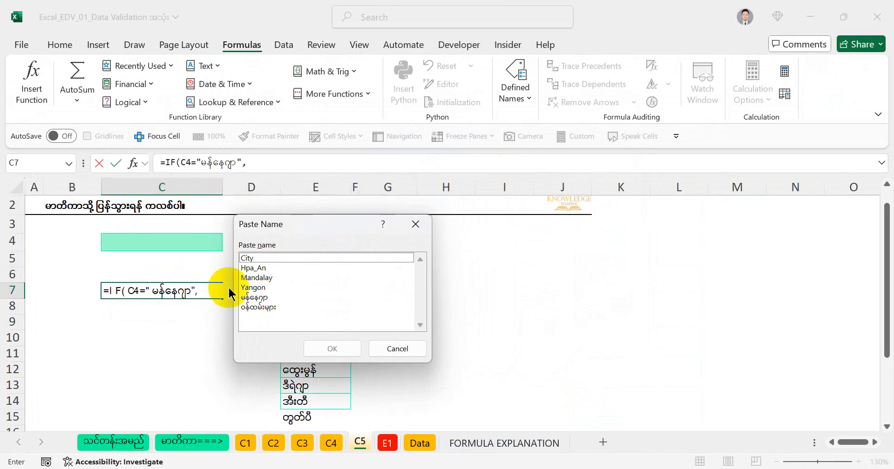
double_click(261, 298)
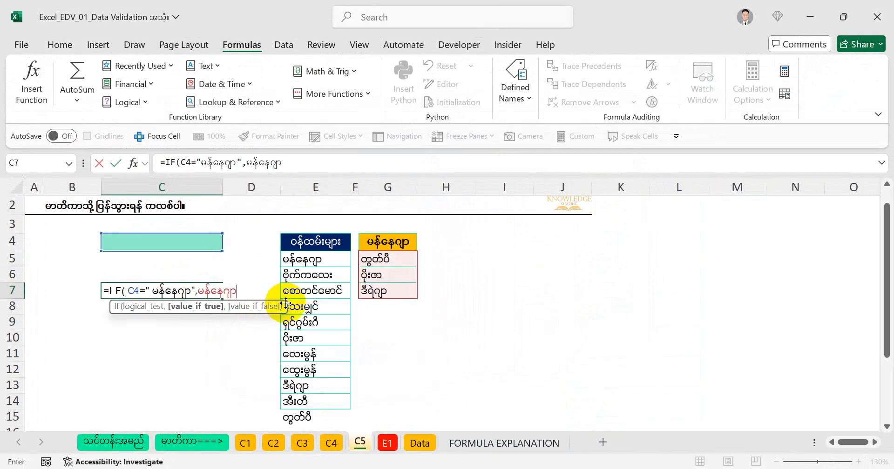
text(,)
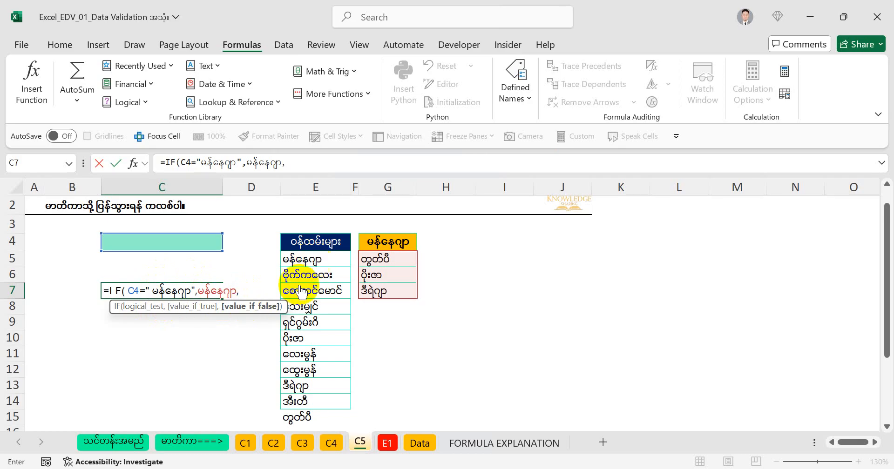
- Insert the defined name ဝန်ထမ်းများ as the value-if-false argument, commit the formula in C7 and inspect the spilled list
key(F3)
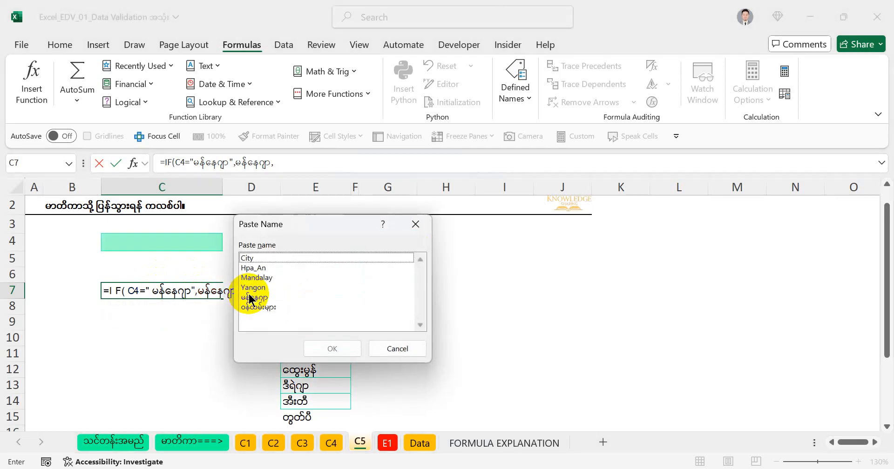
click(257, 307)
double_click(257, 307)
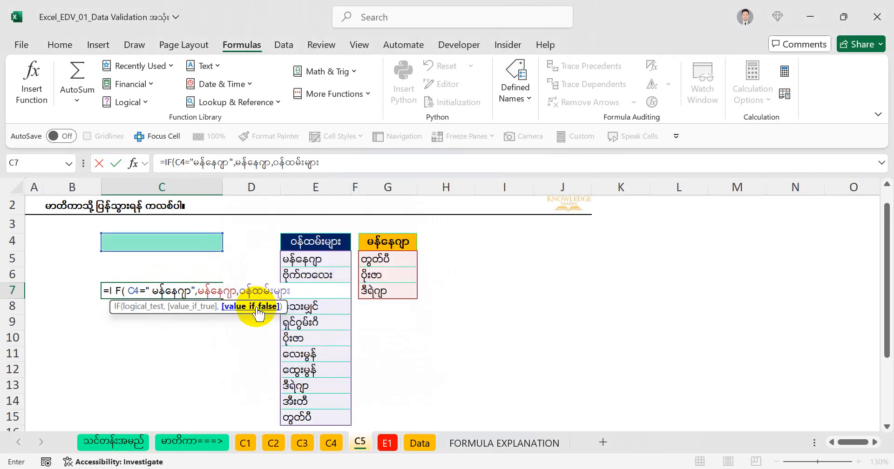
key(ctrl+Return)
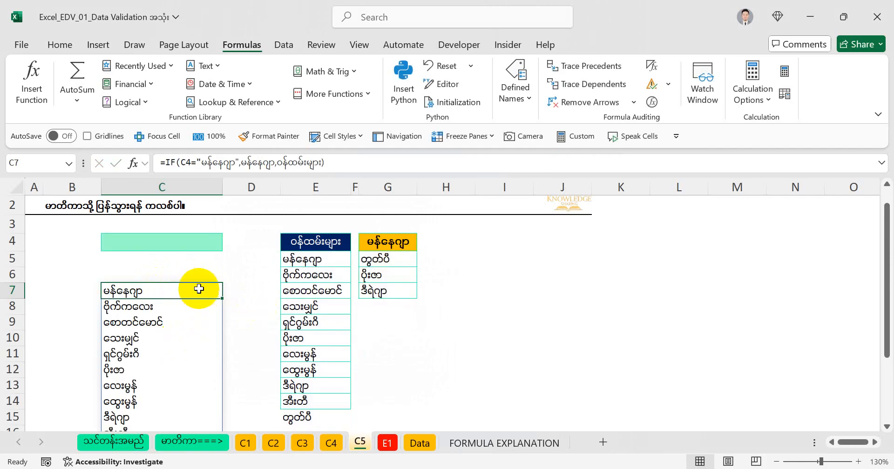
scroll(196, 284, down, 1)
drag(183, 242, 154, 391)
scroll(160, 356, up, 1)
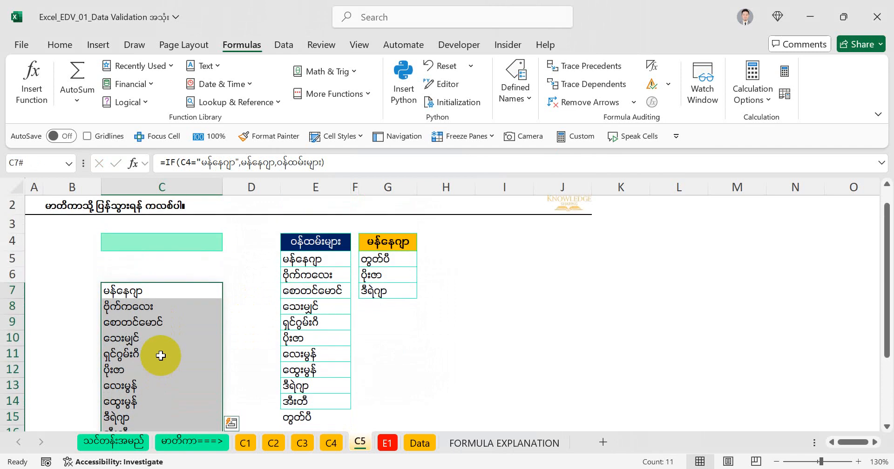
- Copy the full IF formula text from cell C7 and clear the formula from the sheet
click(166, 296)
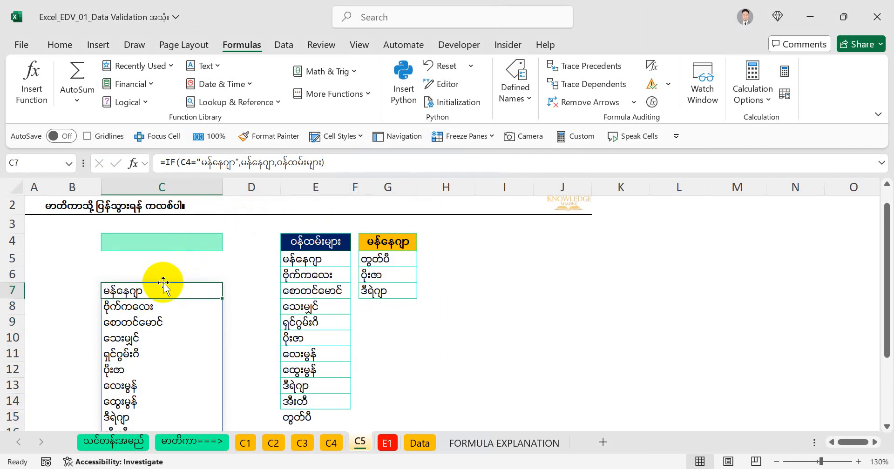
double_click(163, 284)
drag(300, 290, 59, 299)
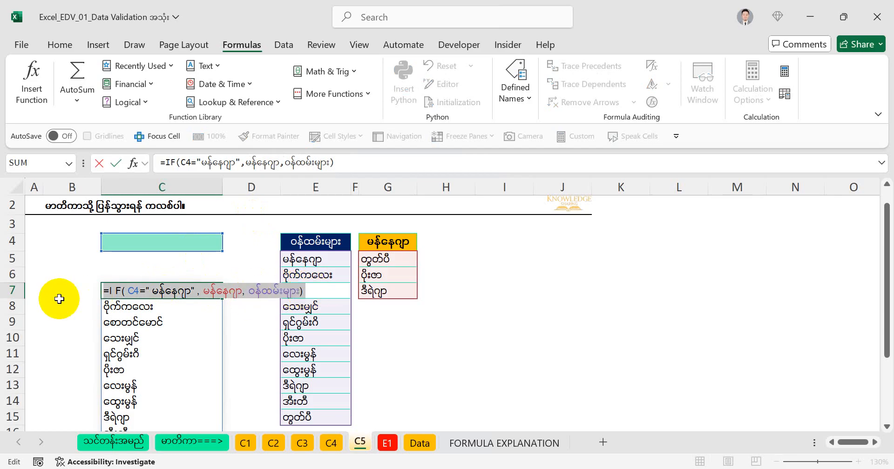
key(ctrl+c)
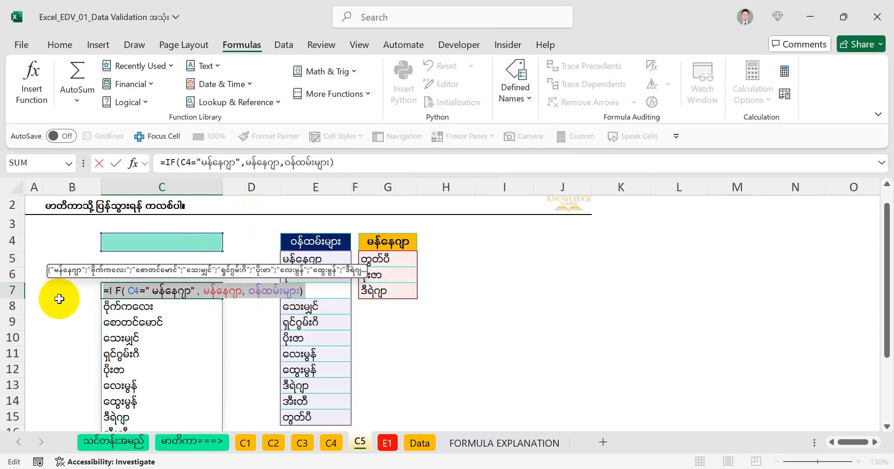
key(Escape)
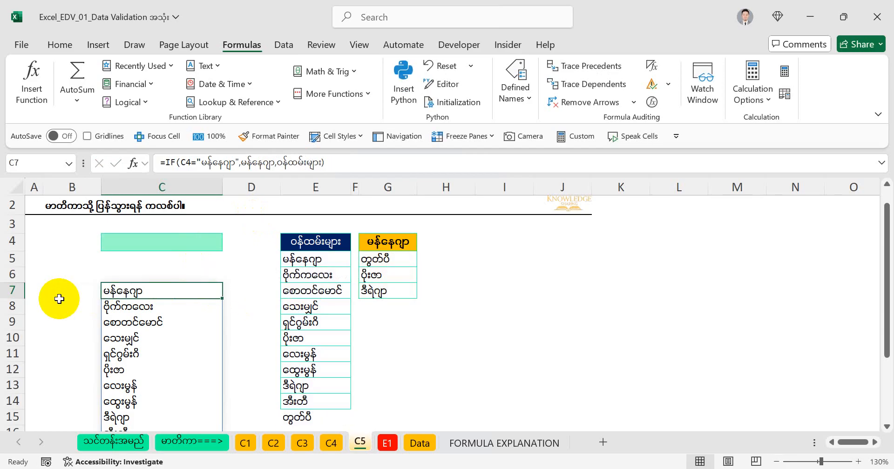
key(Delete)
- Apply a List data validation to C4 with the copied formula =IF(C4="မန်နေဂျာ",မန်နေဂျာ,ဝန်ထမ်းများ) as its source
click(185, 243)
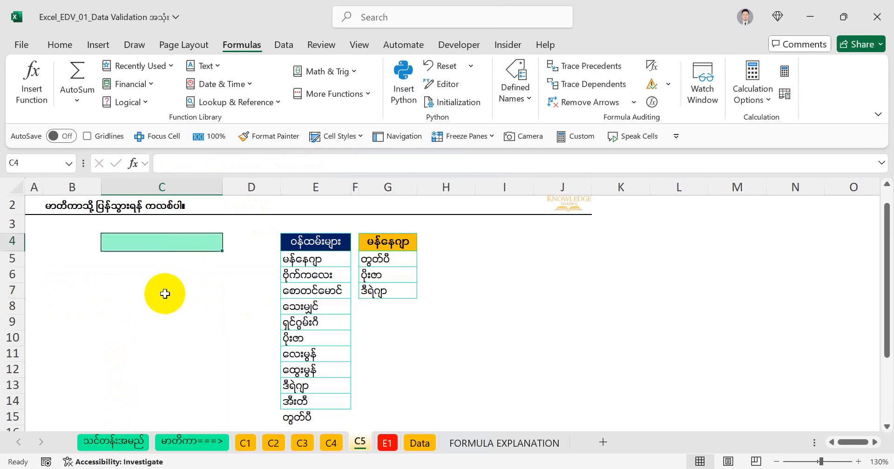
key(alt+d)
key(l)
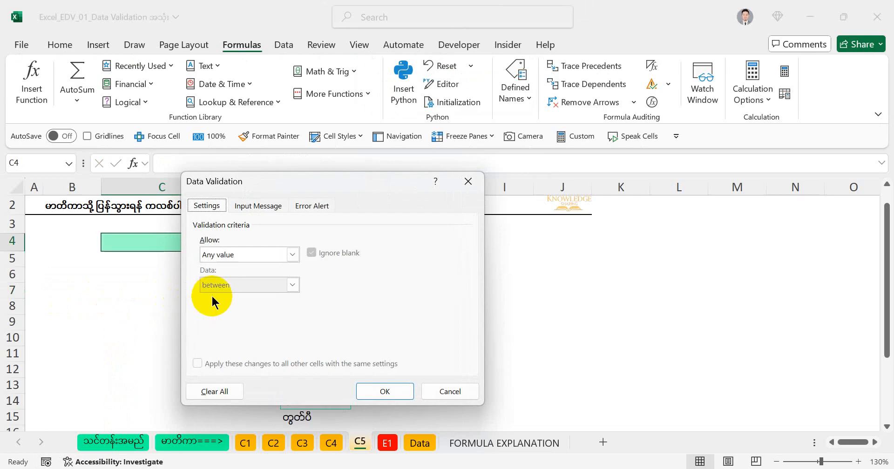
key(alt+a)
key(alt+Down)
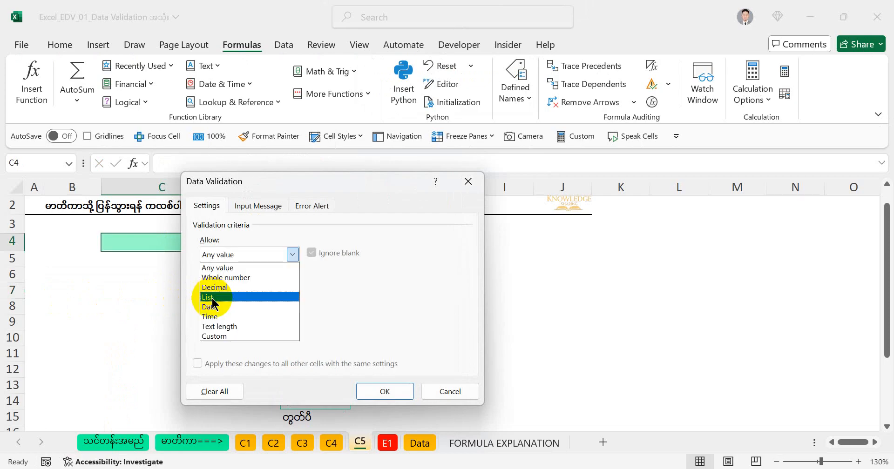
key(Tab)
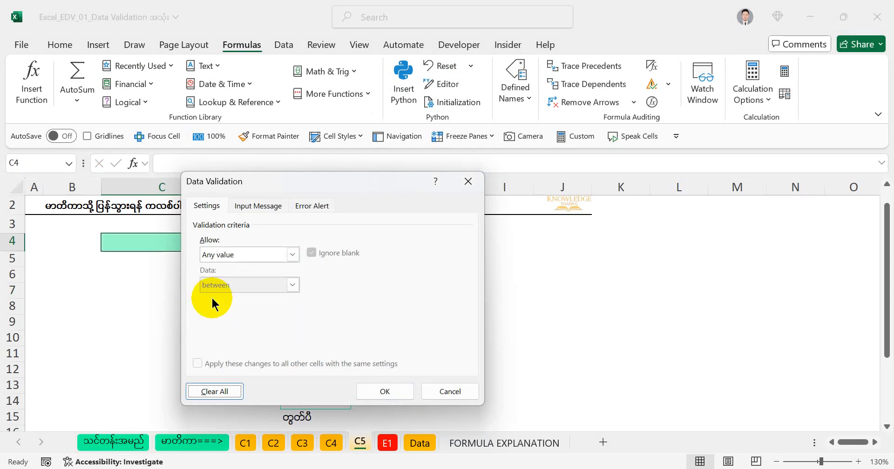
click(292, 255)
click(251, 290)
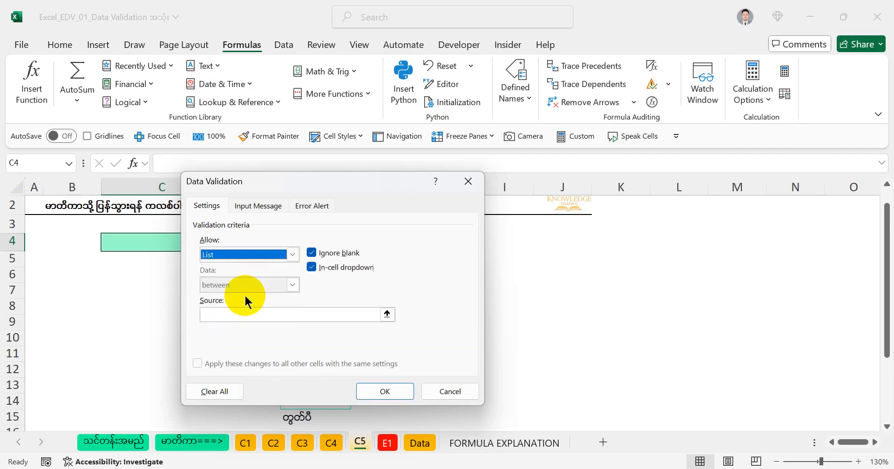
click(221, 313)
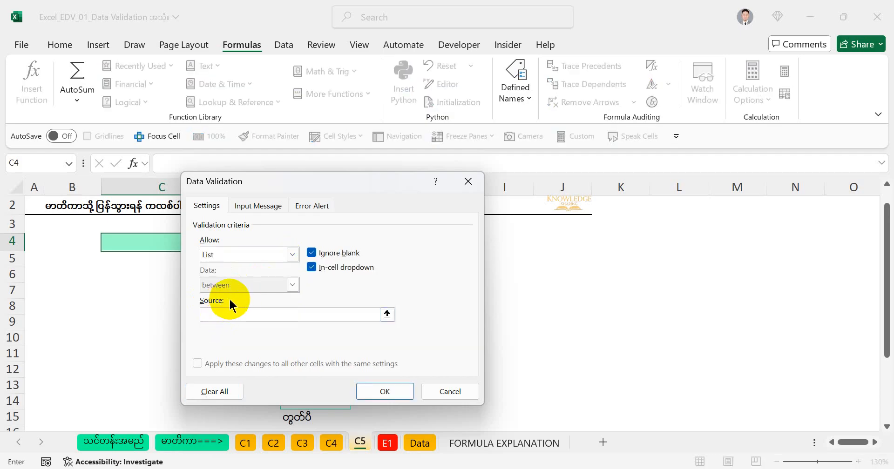
key(ctrl+v)
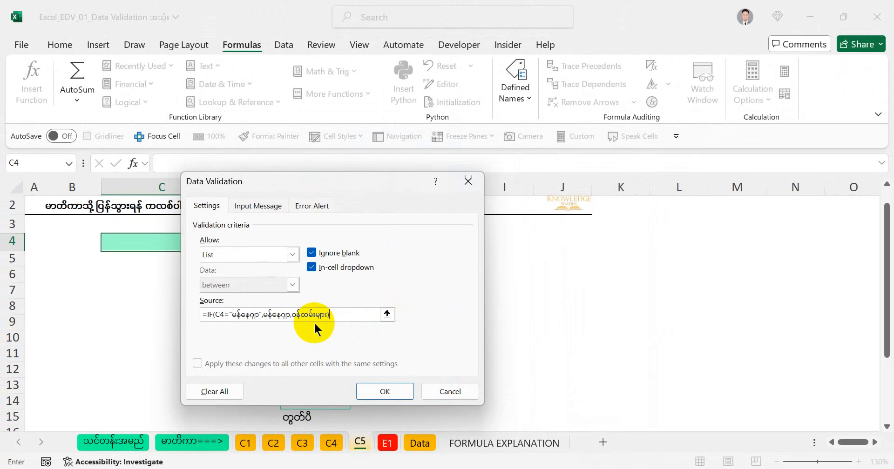
click(380, 393)
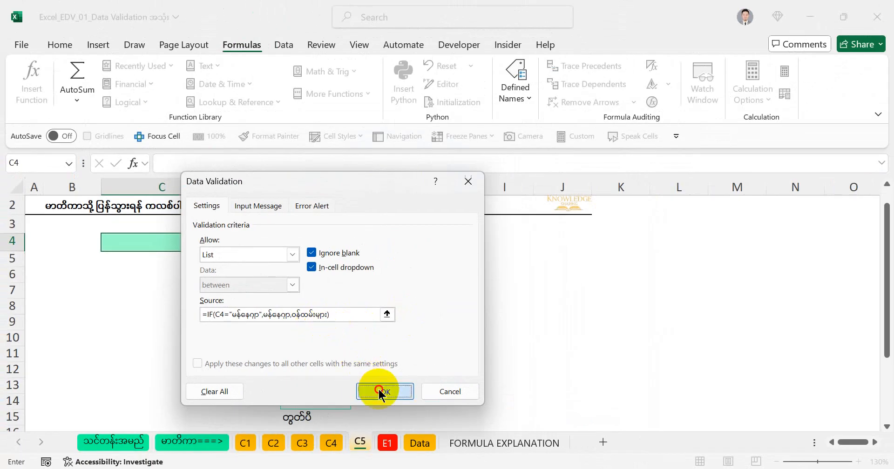
- Test the C4 dropdown by choosing မန်နေဂျာ, the third name of the manager list and the sixth entry of the employee list
click(228, 244)
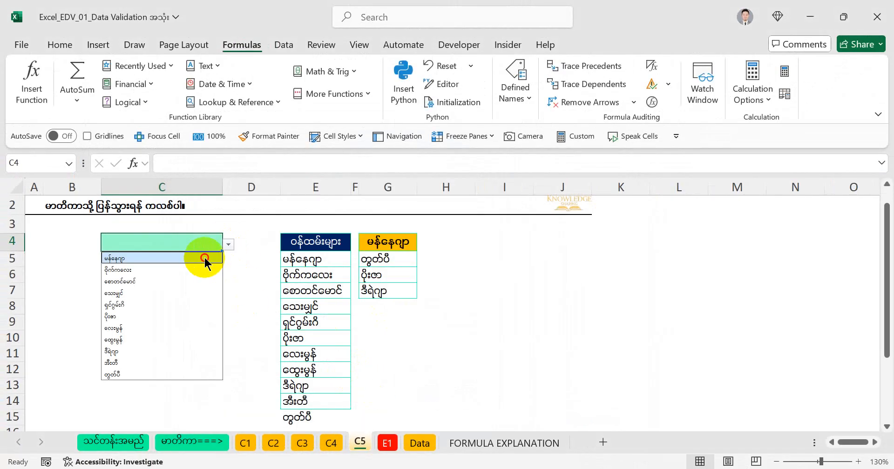
click(209, 259)
click(228, 245)
click(222, 246)
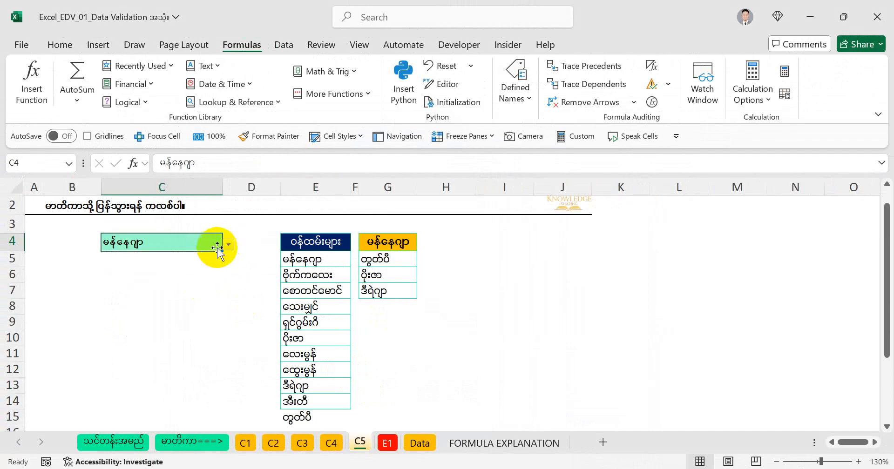
click(228, 244)
click(201, 282)
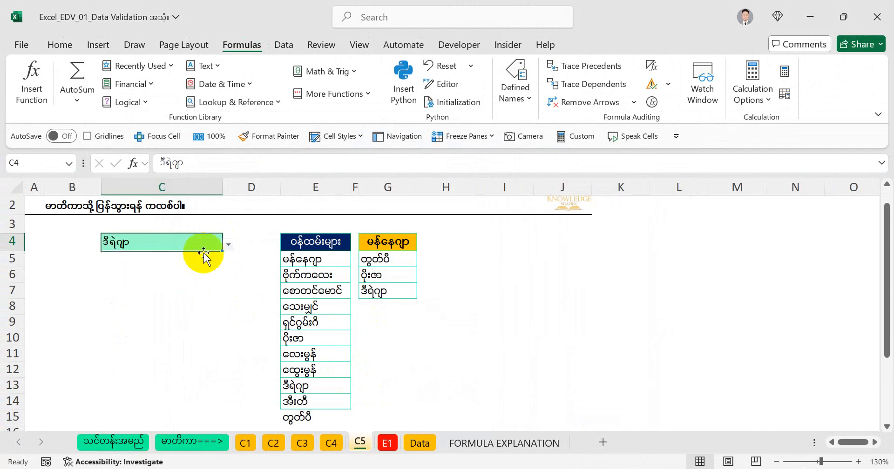
click(228, 245)
click(192, 312)
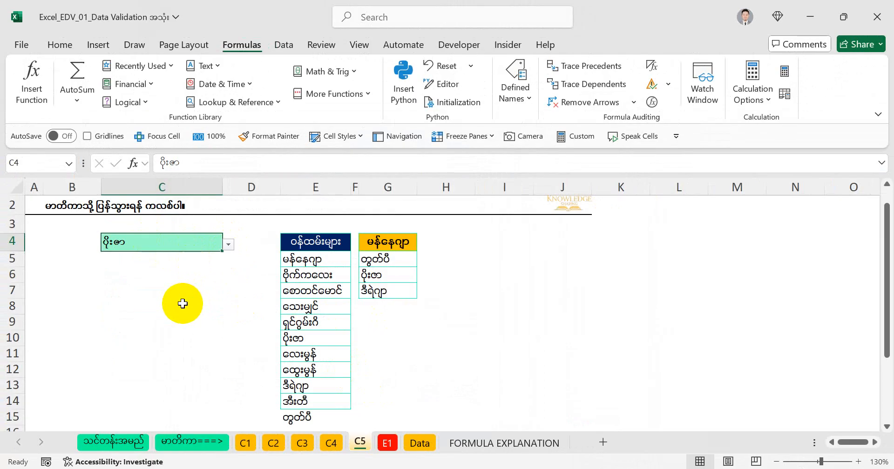
- Return to the course title sheet သင်တန်းအမည် and select cell M9
click(113, 441)
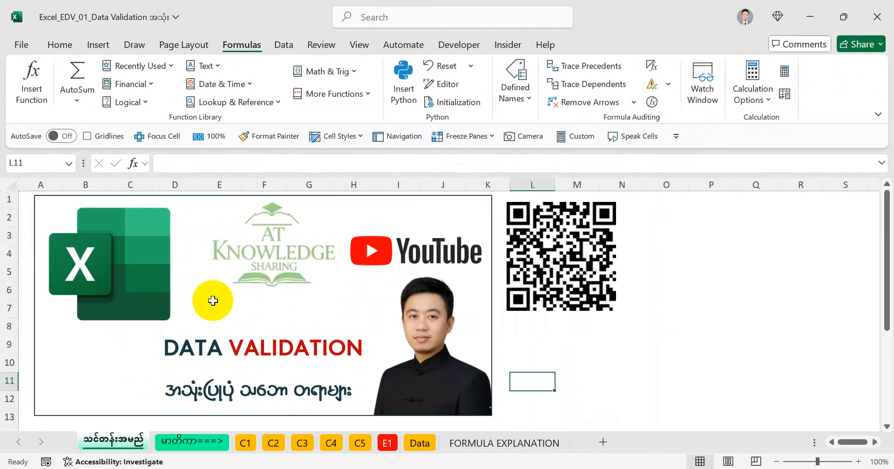
click(562, 350)
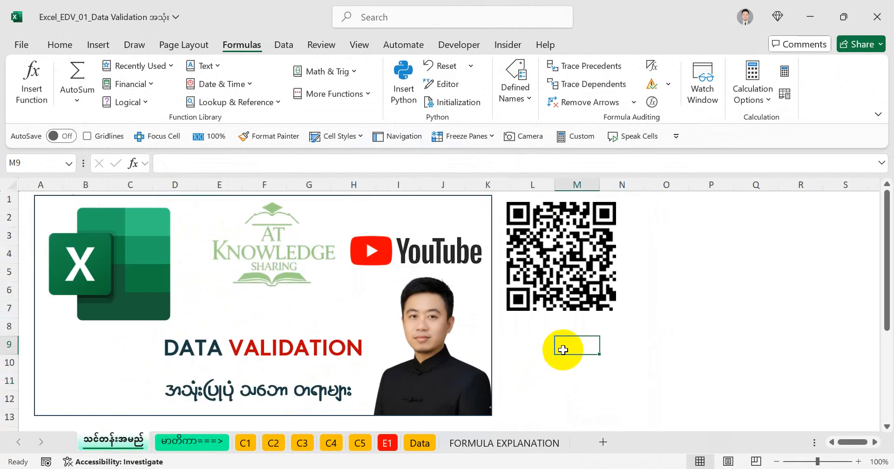